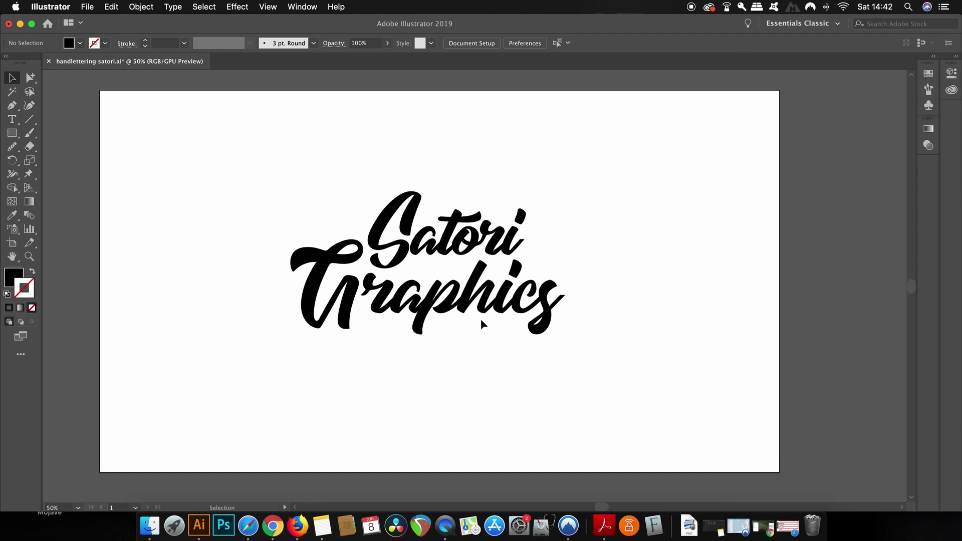
scroll(481, 322, "up", 1)
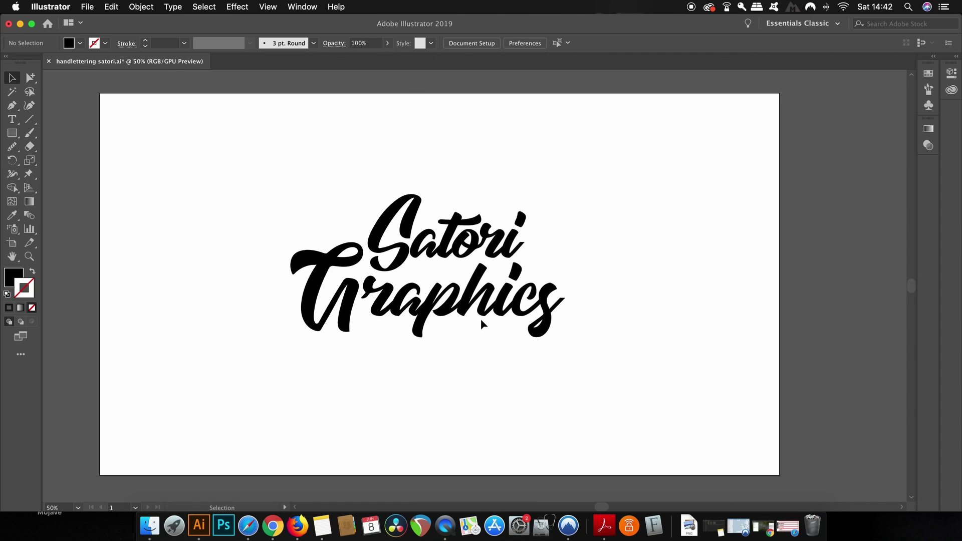
scroll(481, 323, "up", 1)
scroll(481, 323, "up", 1)
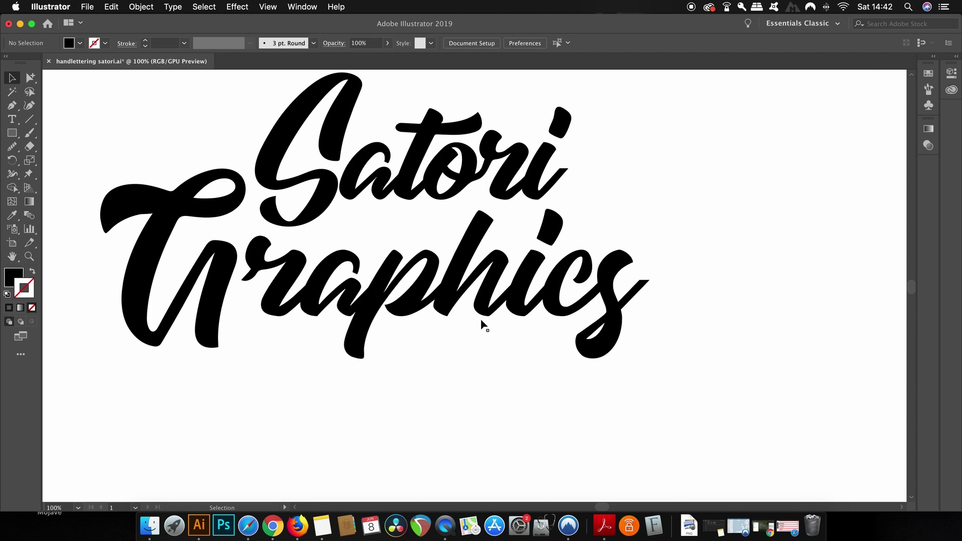
- Select the 'a' and smooth its inner edge and upper loop with the Smooth Tool
left_click_drag(481, 325, 499, 342)
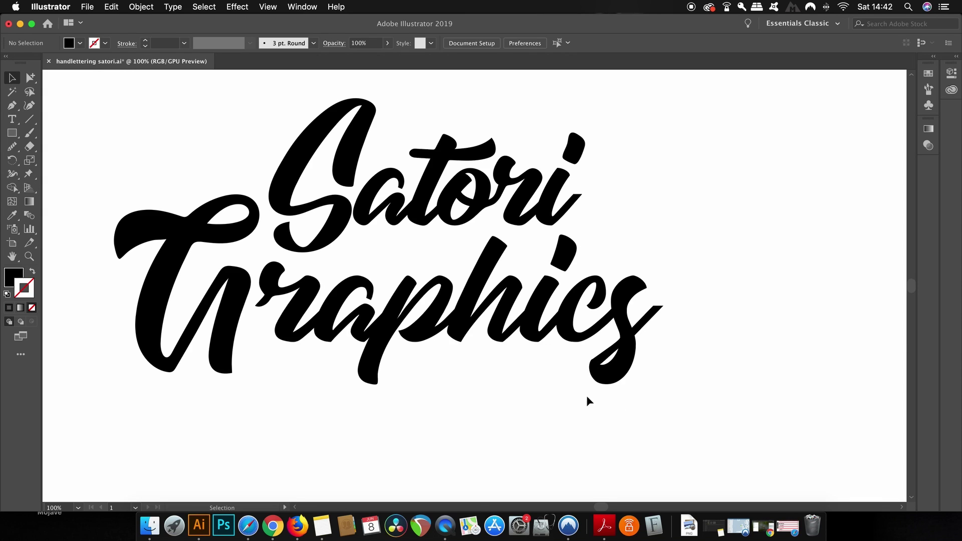
left_click(364, 297)
key("super+equal")
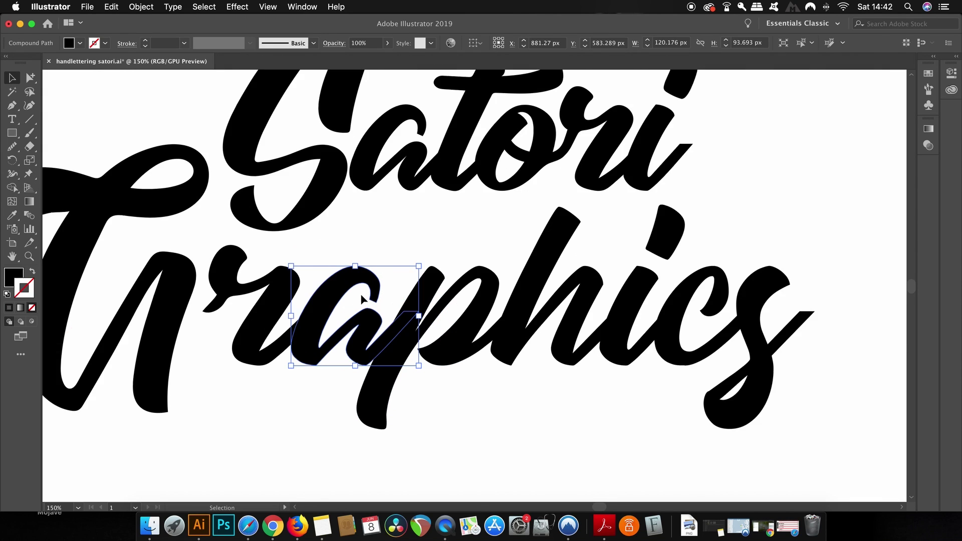
key("super+minus")
key("super+equal")
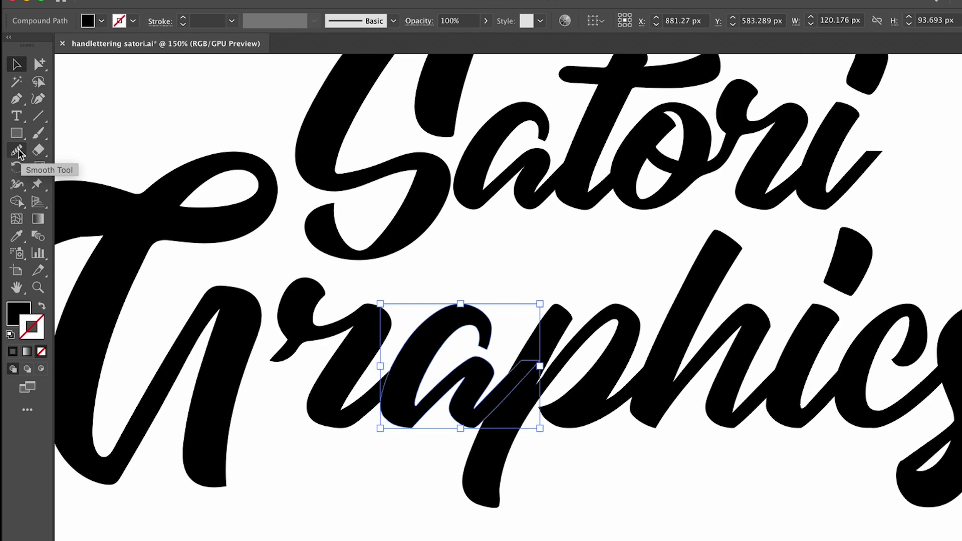
left_click(19, 150)
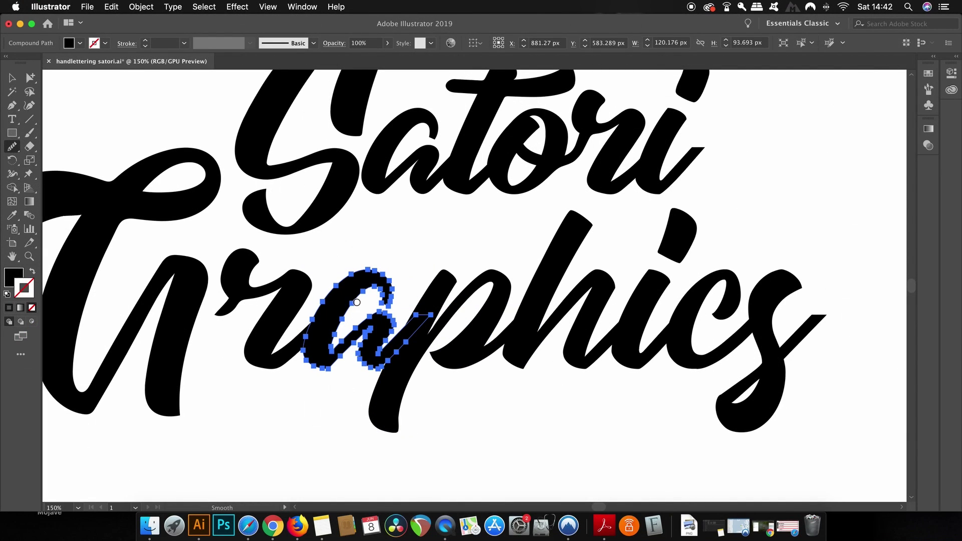
mouse_move(359, 298)
left_mouse_down()
mouse_move(344, 333)
mouse_move(400, 367)
mouse_move(413, 355)
left_mouse_up()
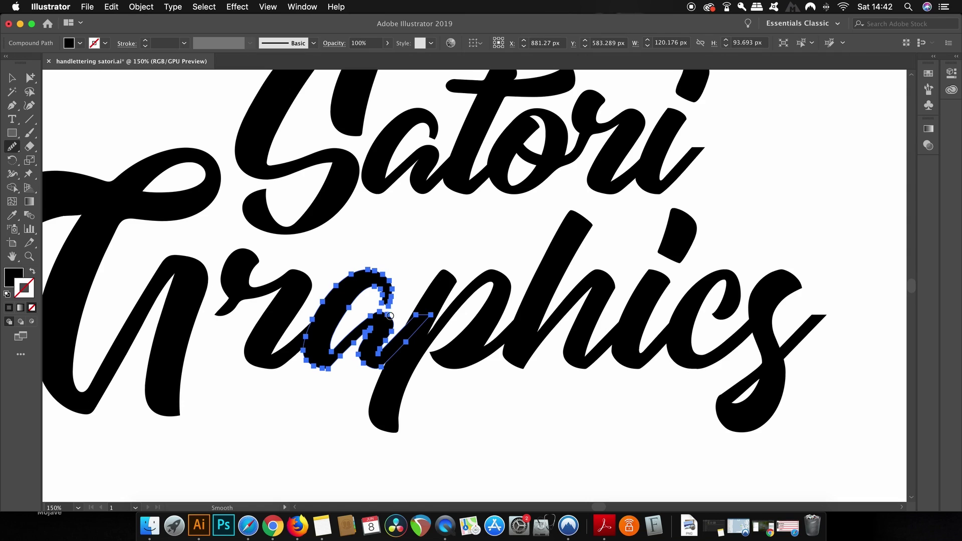
left_click_drag(391, 303, 377, 302)
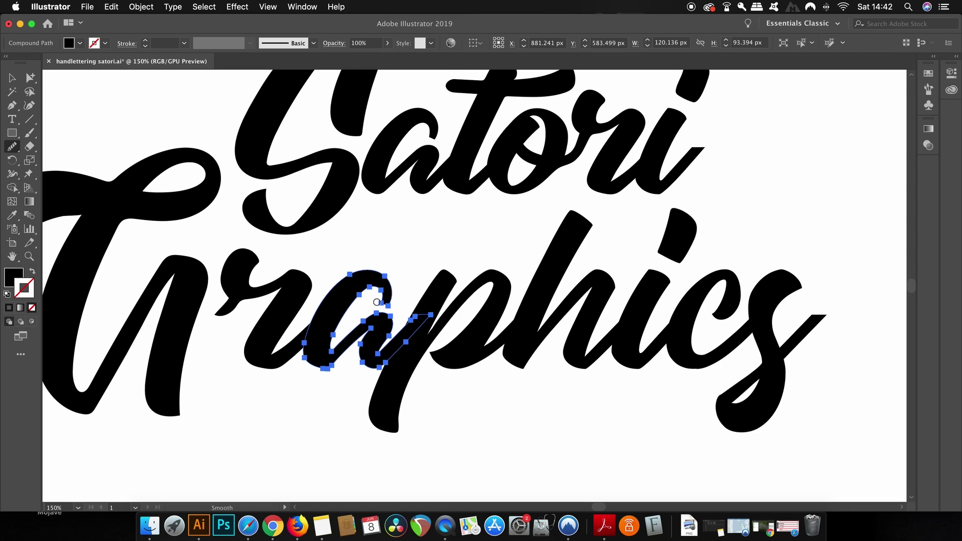
- Reselect the 'a' and smooth the end of its upper curl
key("v")
left_click(423, 251)
scroll(369, 329, "up", 2)
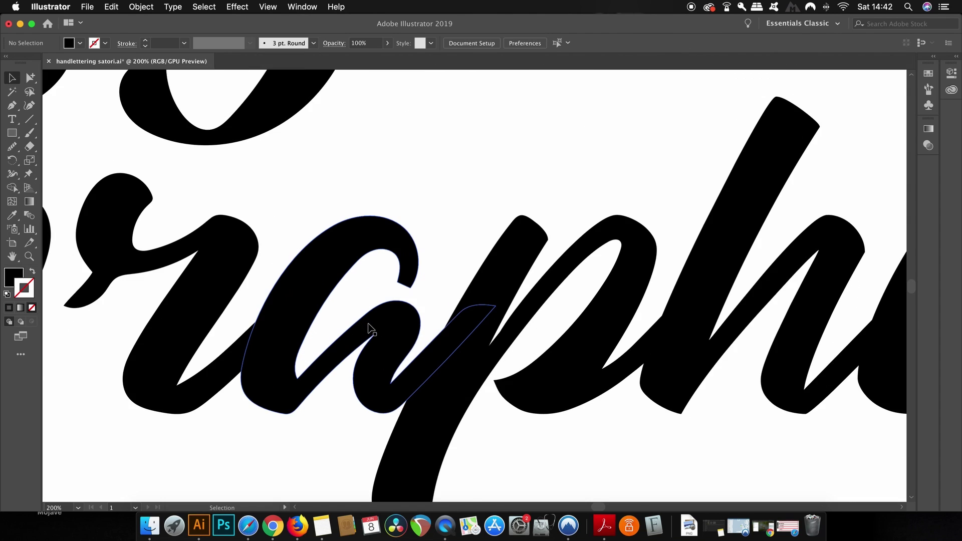
scroll(368, 328, "up", 2)
left_click(420, 264)
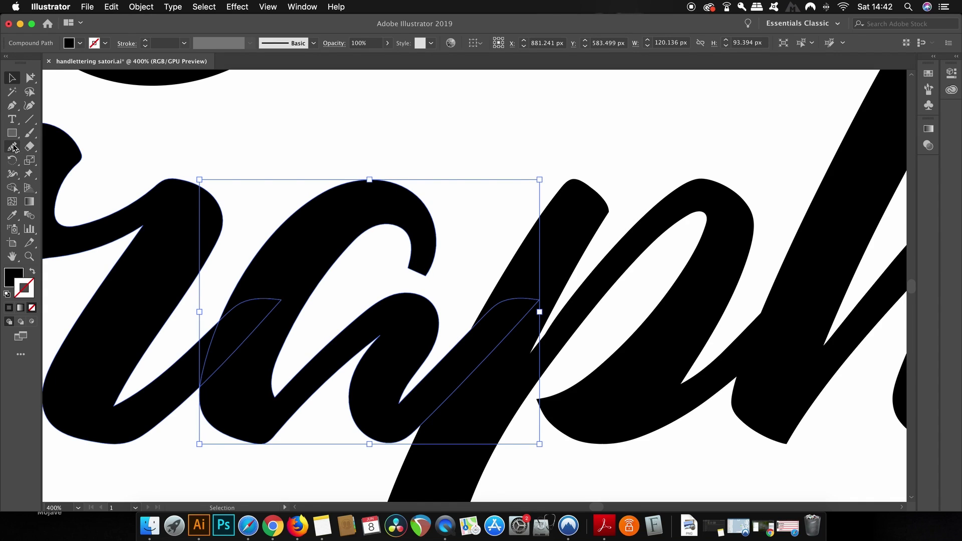
left_click(12, 147)
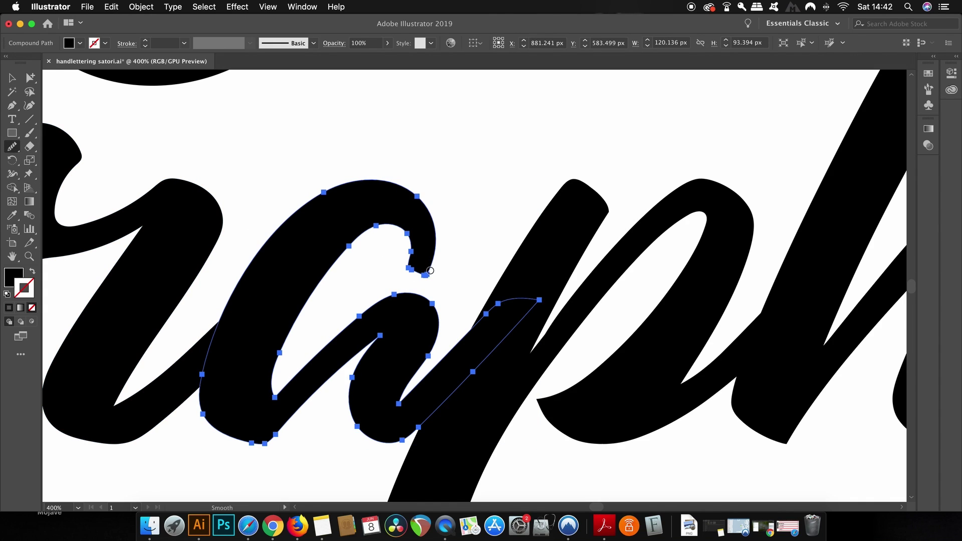
left_click_drag(419, 275, 475, 253)
key("v")
left_click(472, 248)
- Smooth the curl tip's inner curve, then move its tip anchors to reshape it
left_click(419, 258)
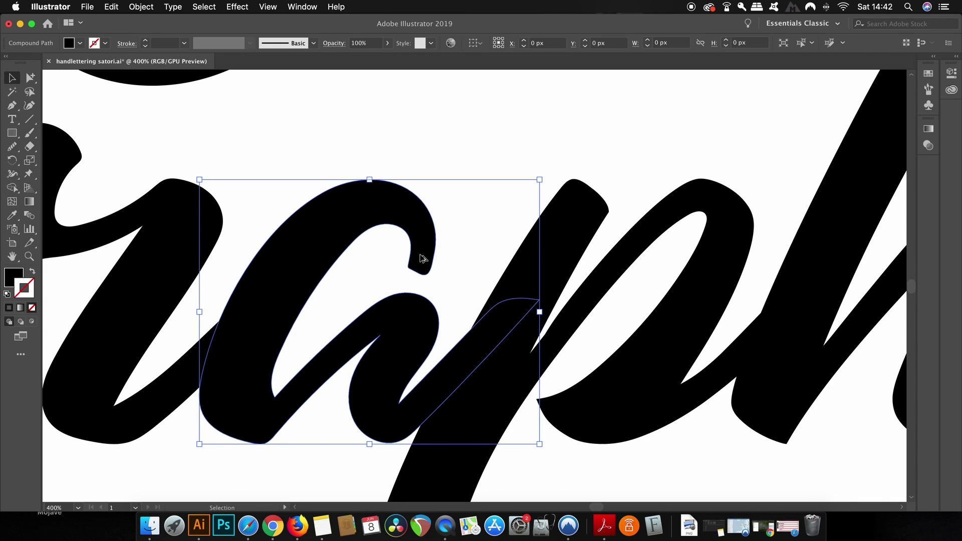
scroll(421, 259, "up", 4)
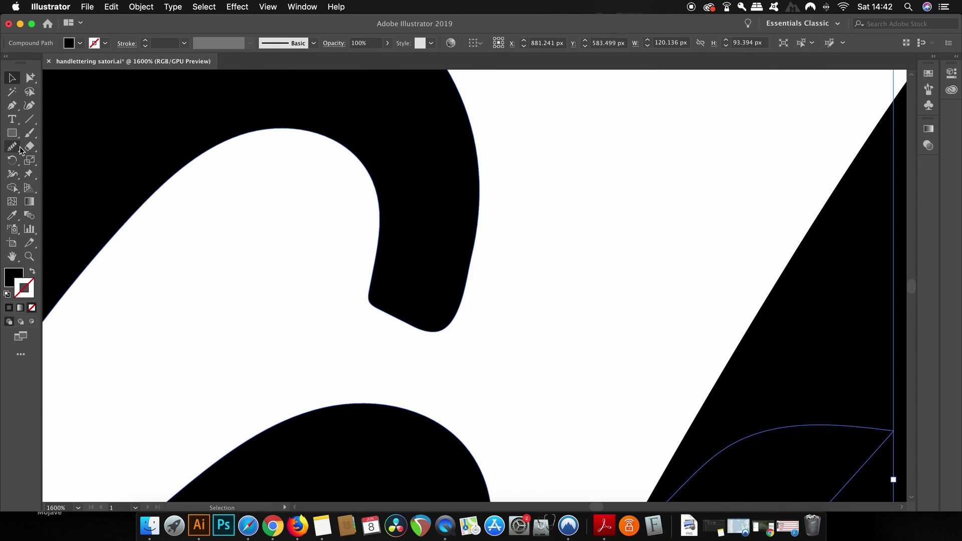
left_click(18, 148)
mouse_move(370, 275)
left_mouse_down()
mouse_move(419, 327)
mouse_move(367, 253)
left_mouse_up()
key("a")
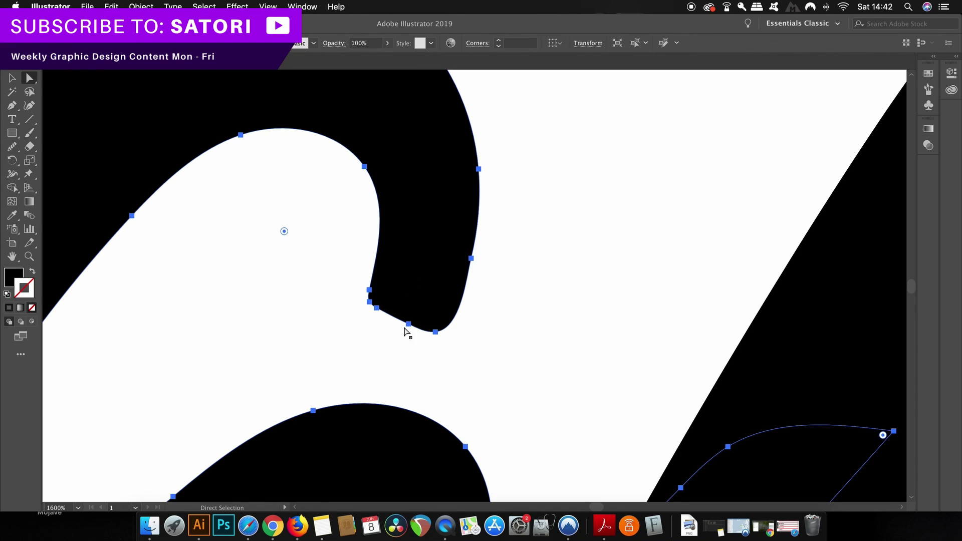
left_click(409, 326)
left_click_drag(410, 329, 376, 318)
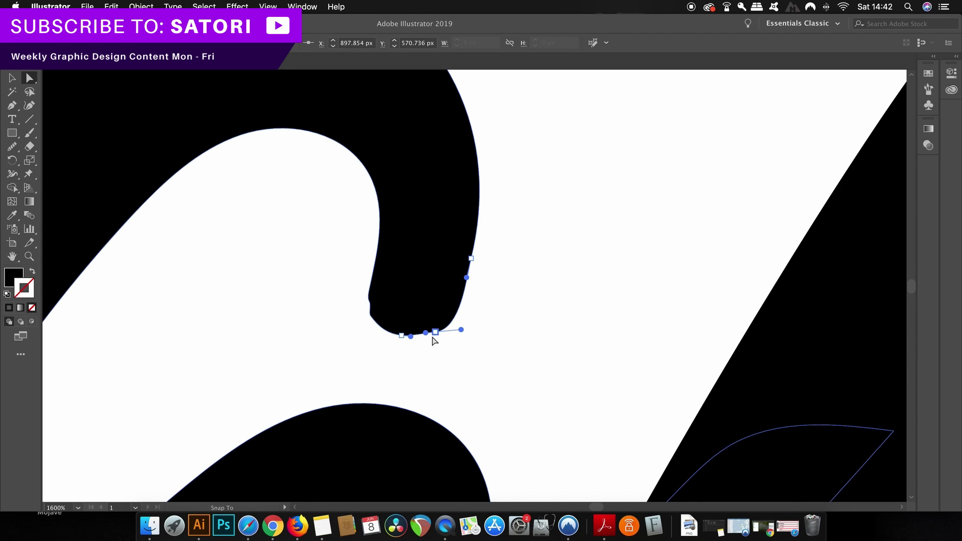
left_click_drag(408, 337, 403, 340)
left_click(432, 351)
- Smooth the bottom and right side of the curl tip into a rounded bulb
left_click(393, 294)
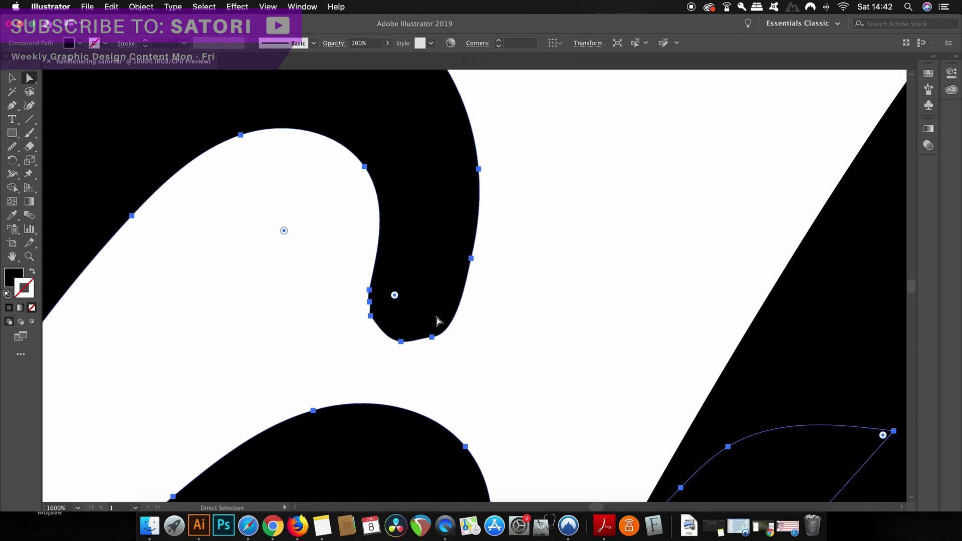
key("n")
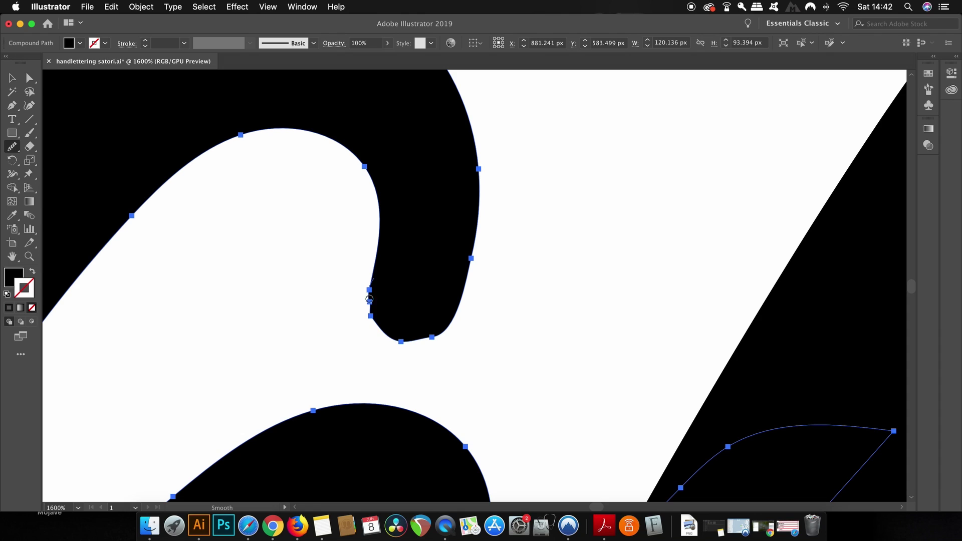
left_click_drag(369, 300, 450, 329)
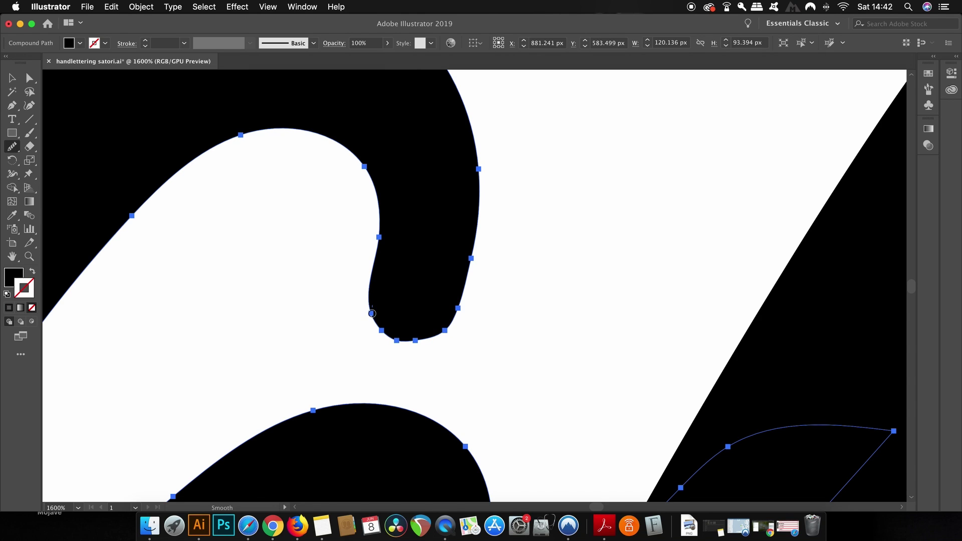
left_click_drag(371, 313, 452, 325)
left_click_drag(469, 253, 414, 337)
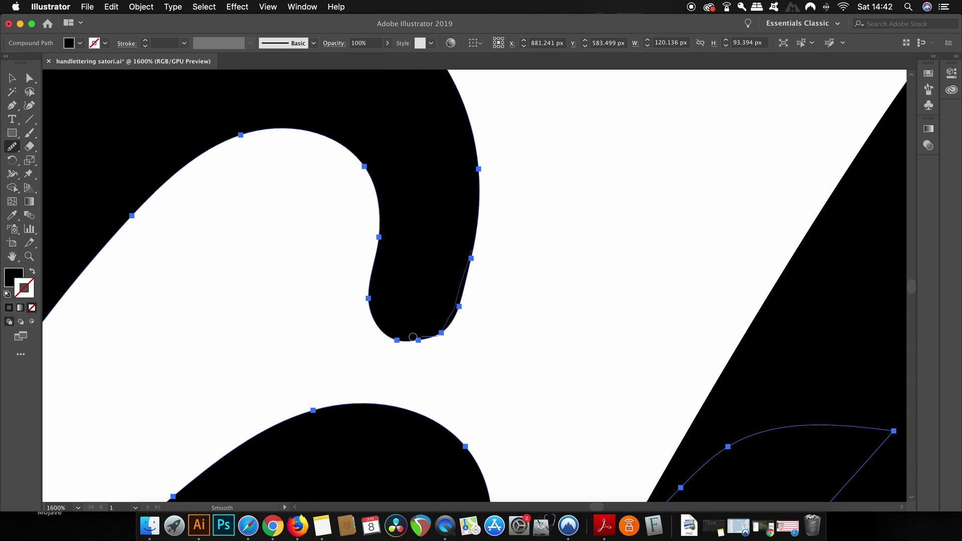
left_click_drag(481, 170, 484, 173)
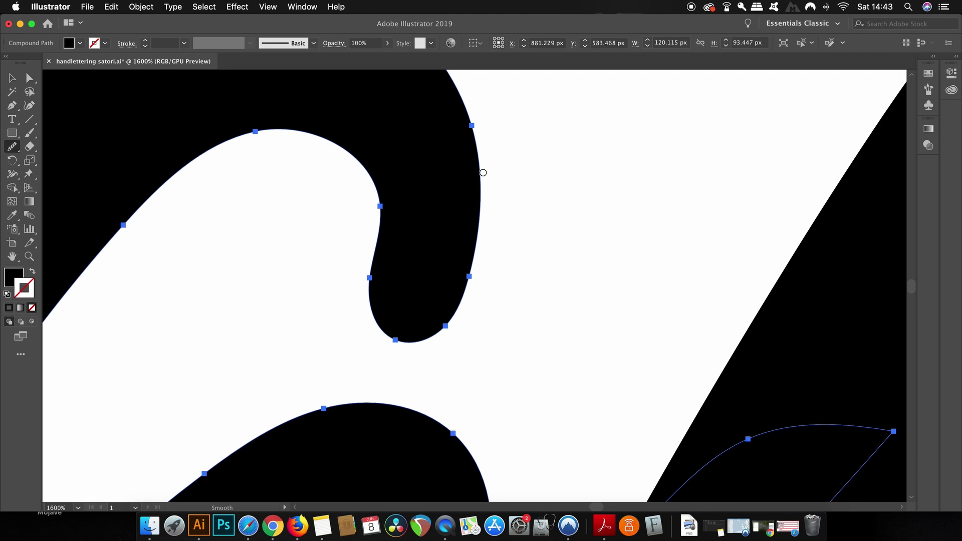
- Deselect the letter and bring up the Pathfinder panel
key("v")
left_click(491, 215)
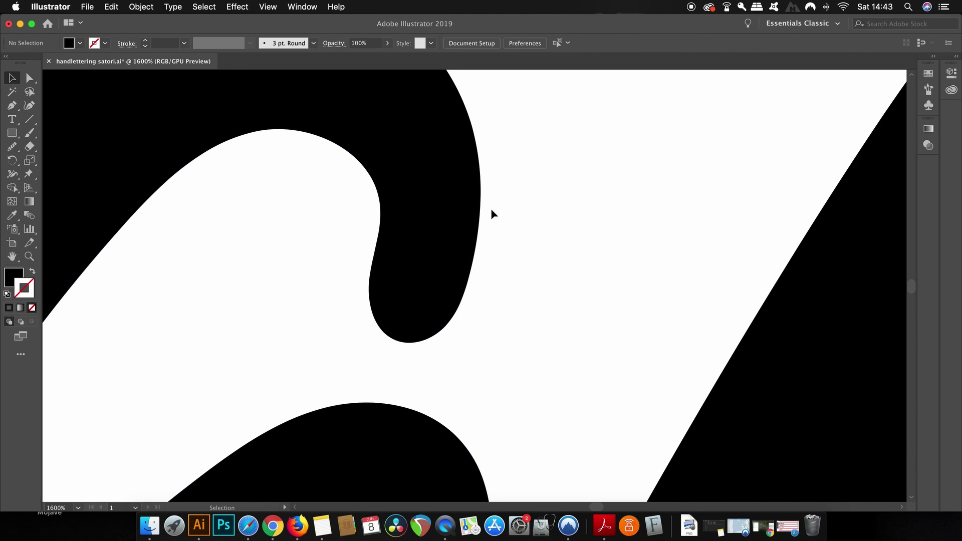
scroll(430, 250, "down", 4)
scroll(430, 250, "down", 3)
scroll(451, 254, "down", 3)
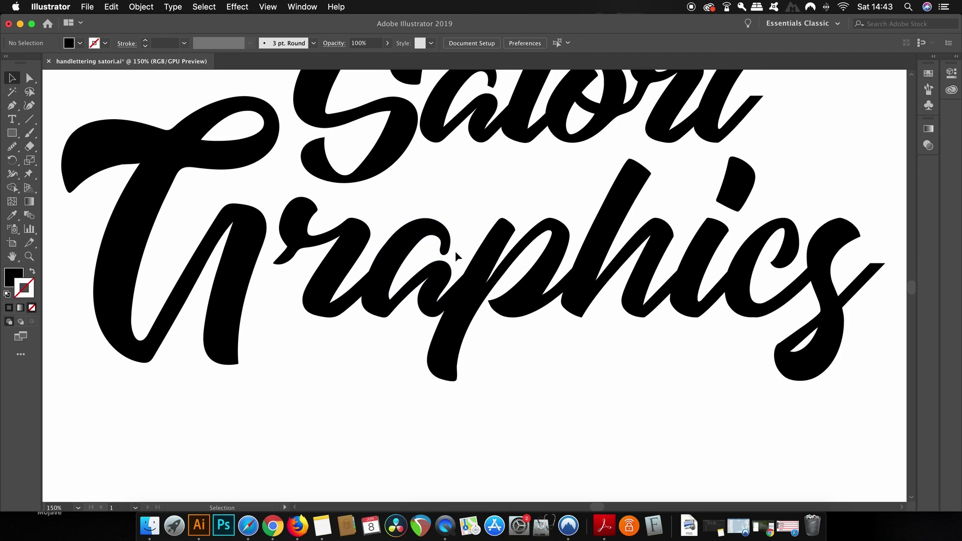
scroll(594, 423, "down", 2)
scroll(646, 338, "right", 5)
scroll(647, 338, "down", 2)
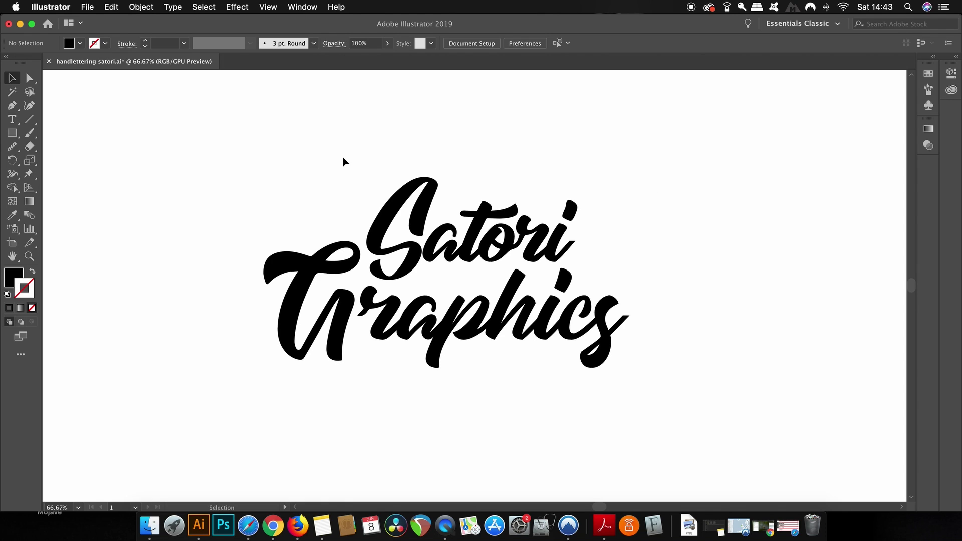
left_click(304, 7)
scroll(396, 253, "down", 2)
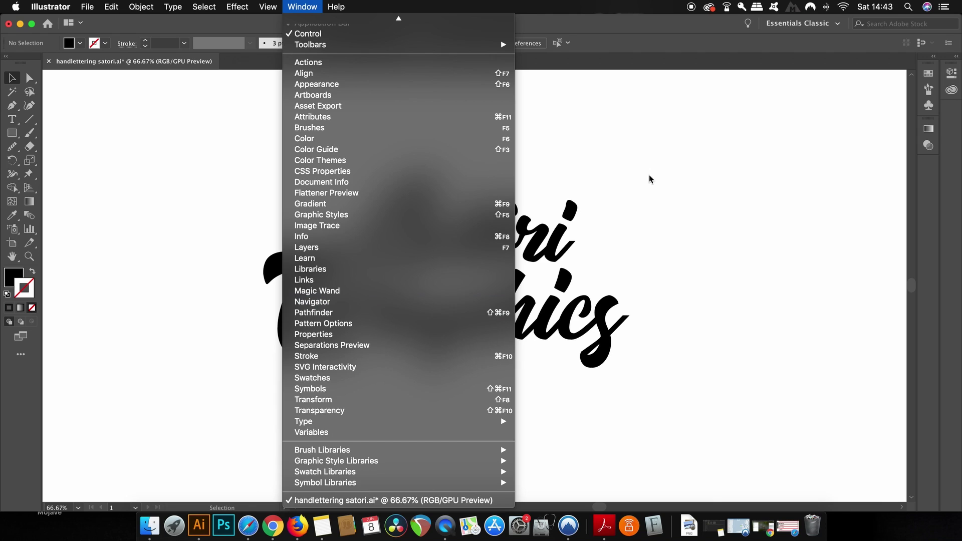
left_click(449, 313)
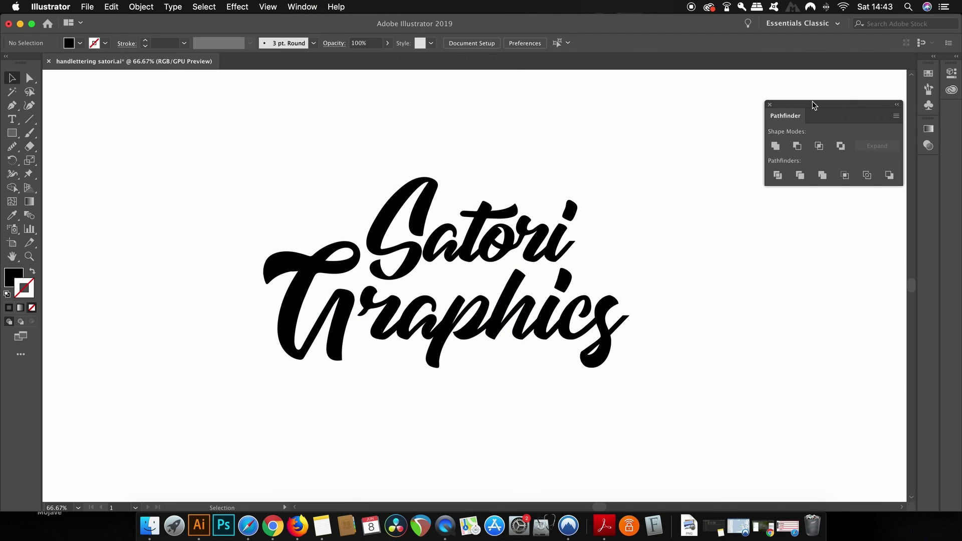
left_click_drag(812, 109, 803, 89)
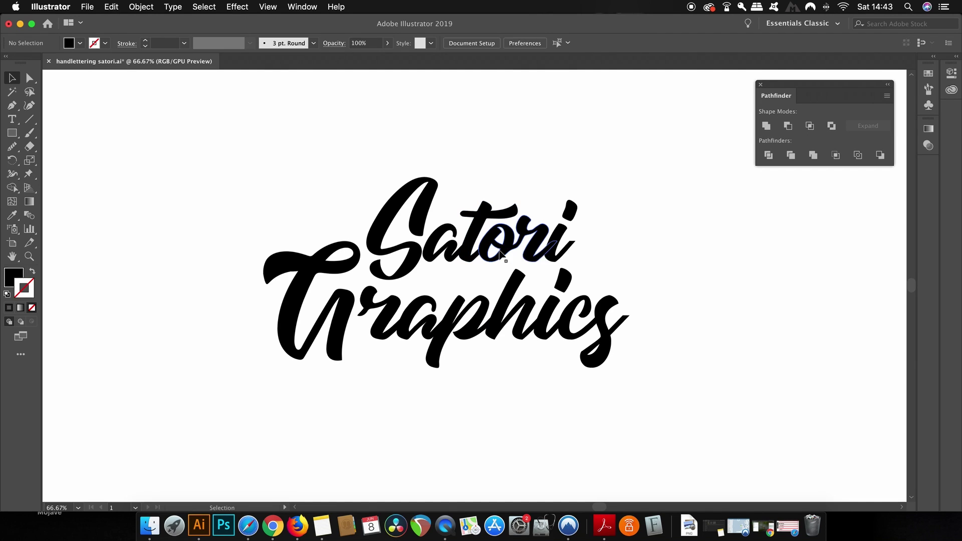
- Marquee-select all the lettering and combine it into one compound path
left_click_drag(283, 183, 693, 406)
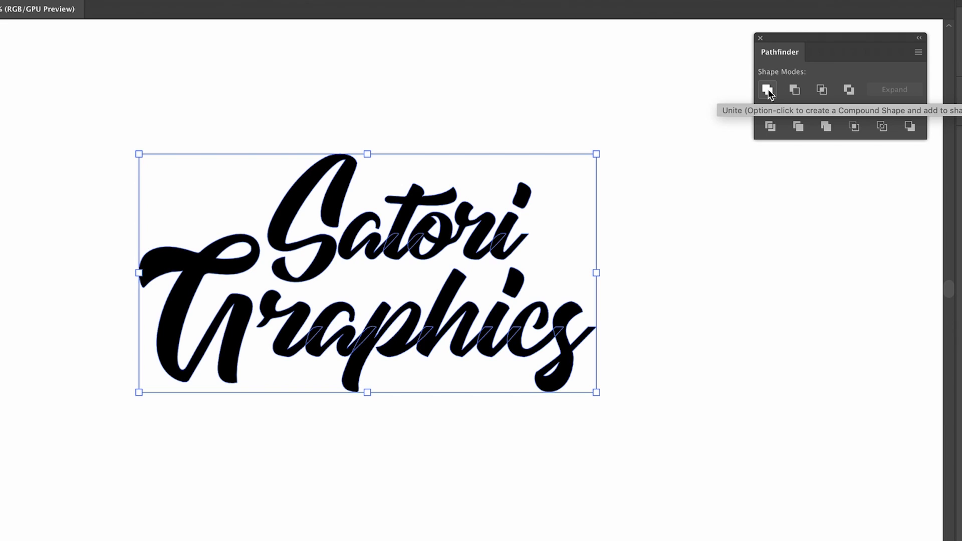
left_click(768, 92)
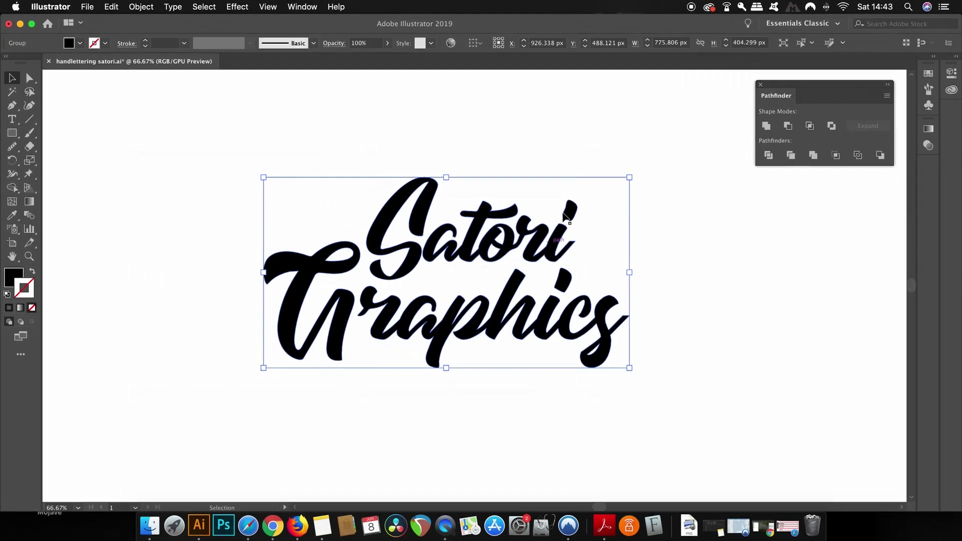
key("super+shift+a")
left_click(569, 230)
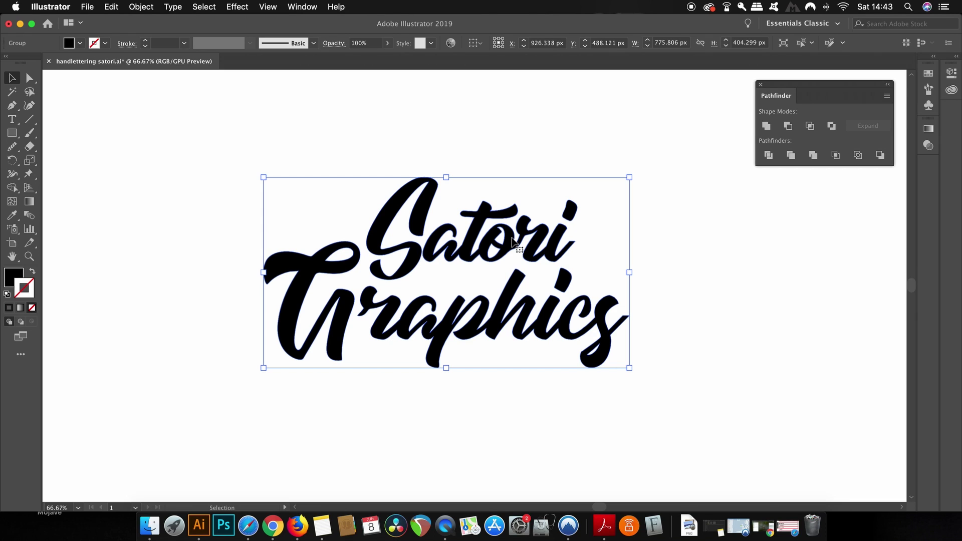
left_click(545, 130)
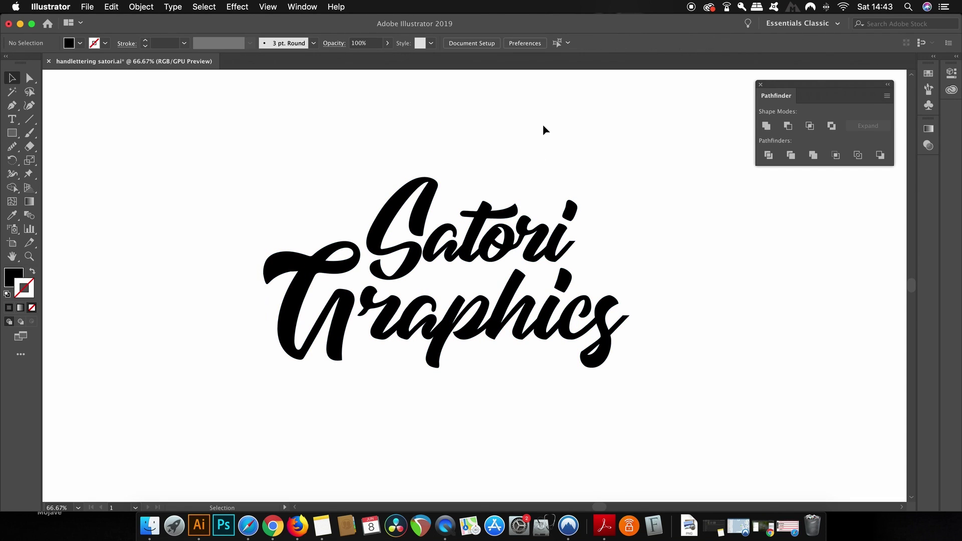
left_click_drag(267, 172, 690, 421)
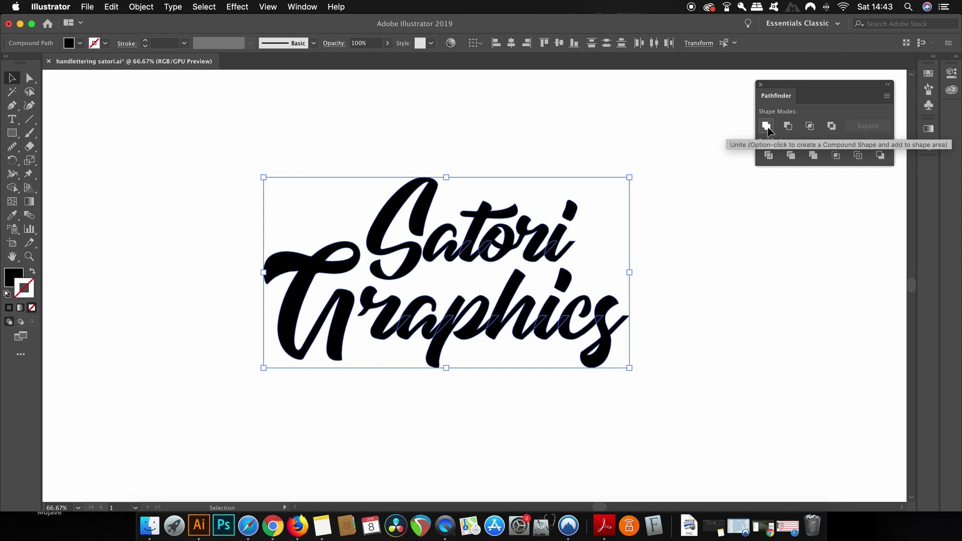
- Unite the letters in Pathfinder, then test nudging the i and t and undo
left_click(767, 126)
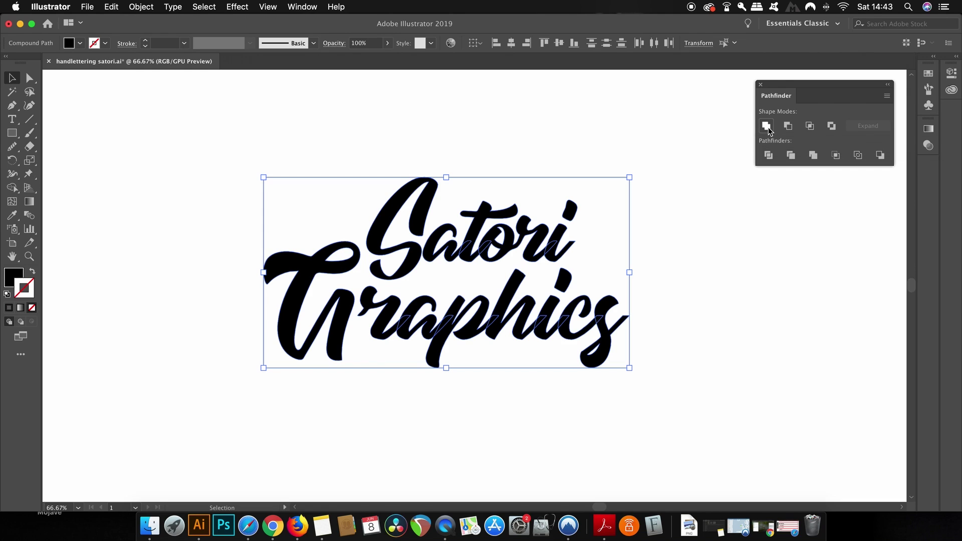
left_click(710, 249)
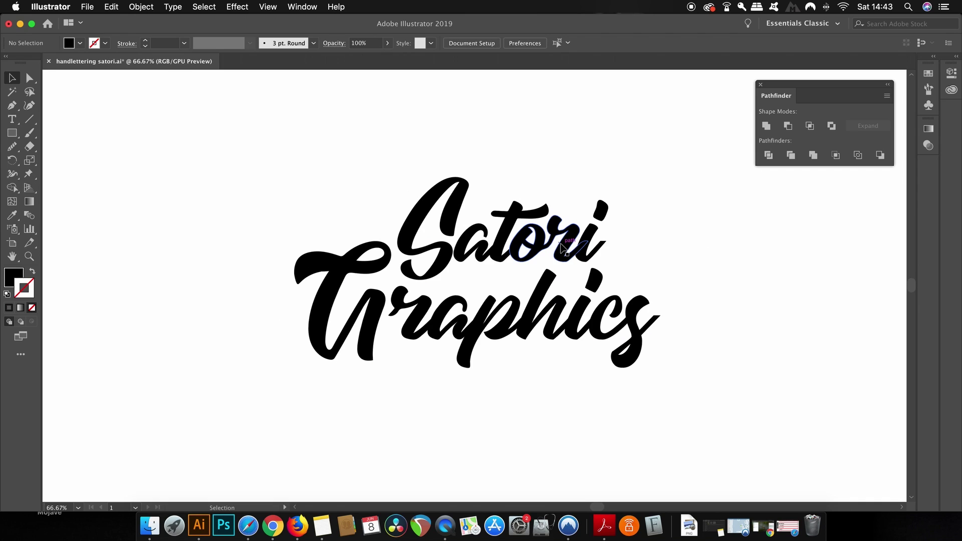
mouse_move(591, 236)
left_mouse_down()
mouse_move(508, 178)
mouse_move(554, 267)
left_mouse_up()
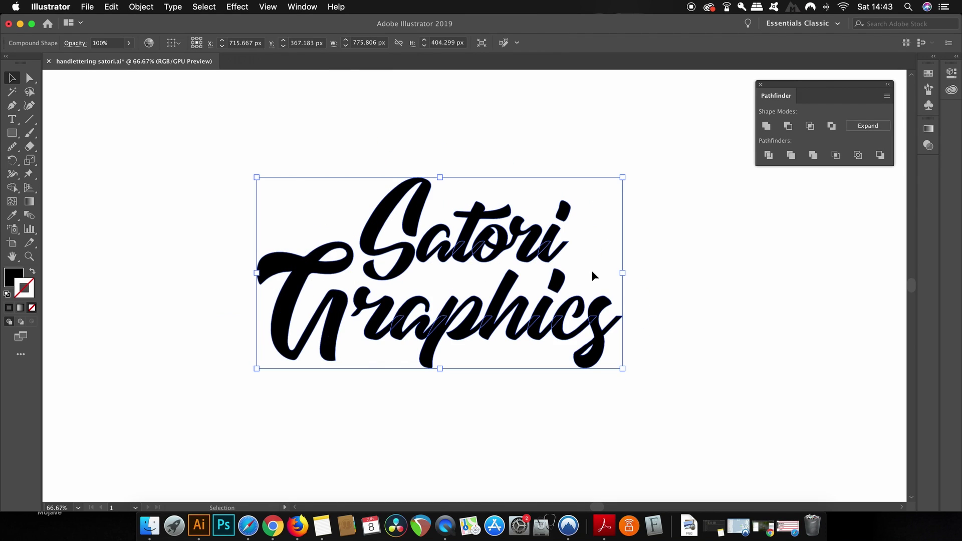
scroll(553, 263, "up", 3)
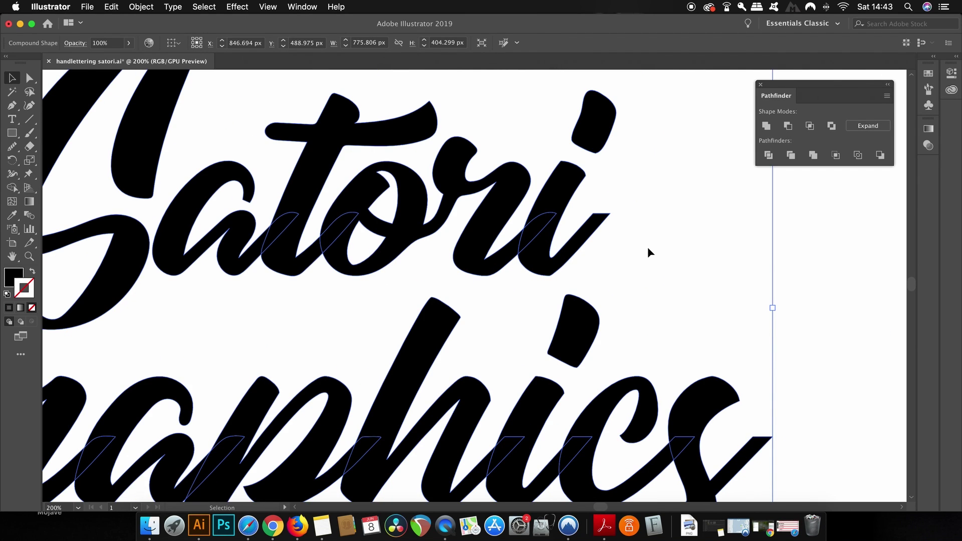
key("a")
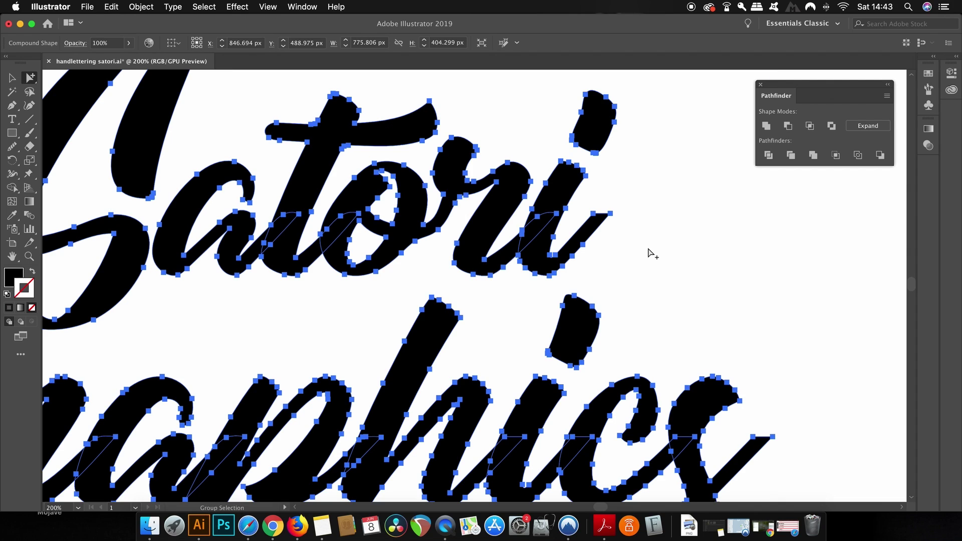
left_click_drag(33, 80, 67, 91)
left_click_drag(567, 197, 624, 201)
left_click(324, 203)
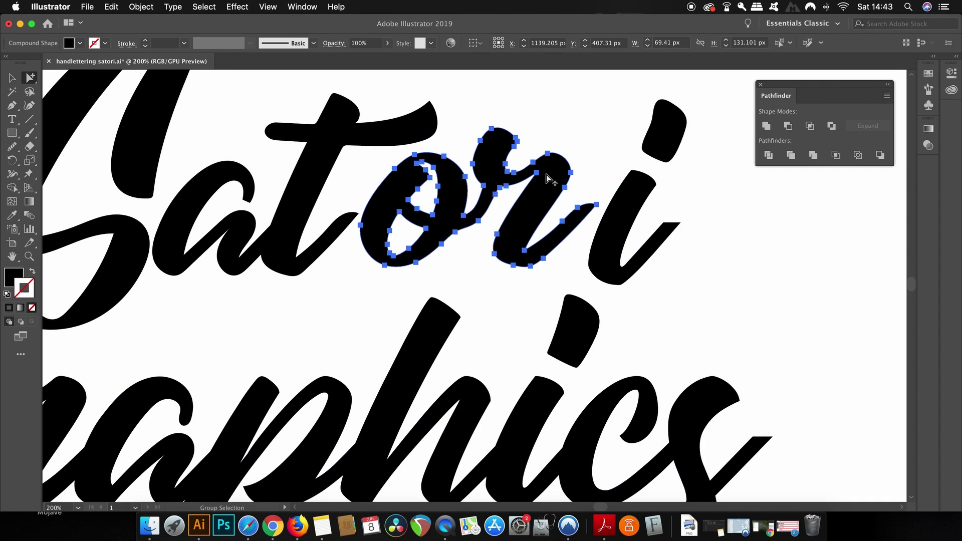
left_click_drag(286, 223, 305, 220)
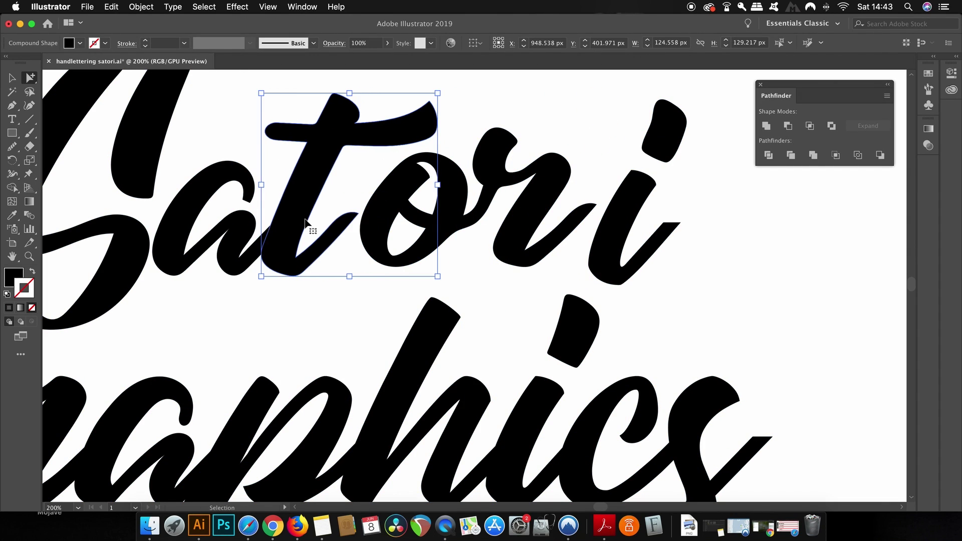
key("super+z")
key("super+z")
key("super+z")
key("super+z")
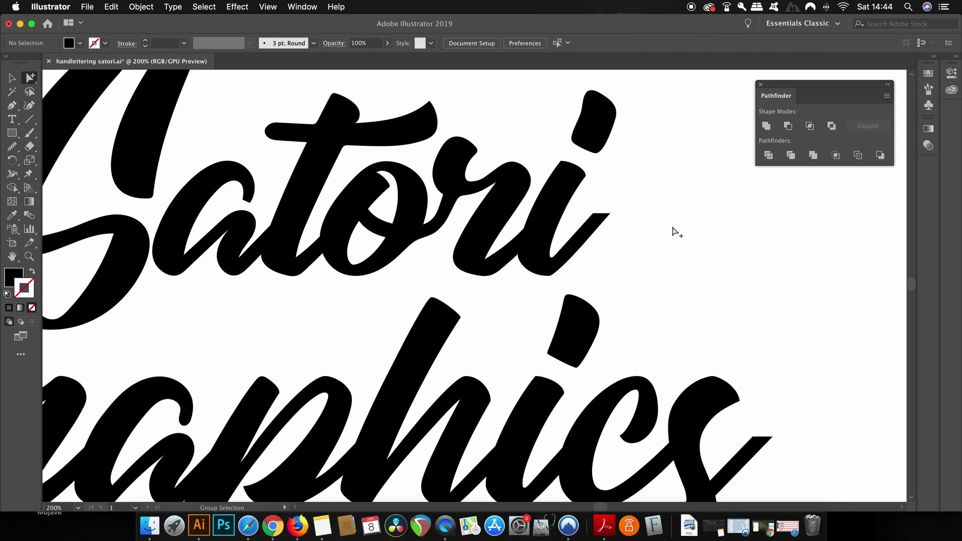
- Zoom out to fit the artboard and pan to frame the lettering
key("v")
key("super+0")
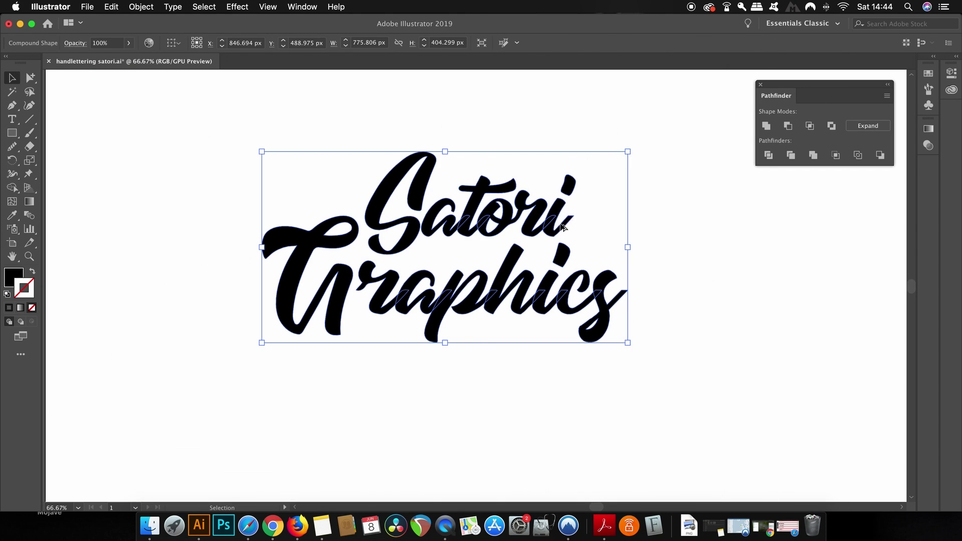
key("space")
mouse_move(621, 268)
left_mouse_down()
mouse_move(634, 282)
mouse_move(767, 293)
mouse_move(782, 282)
left_mouse_up()
scroll(634, 284, "down", 1)
key("space")
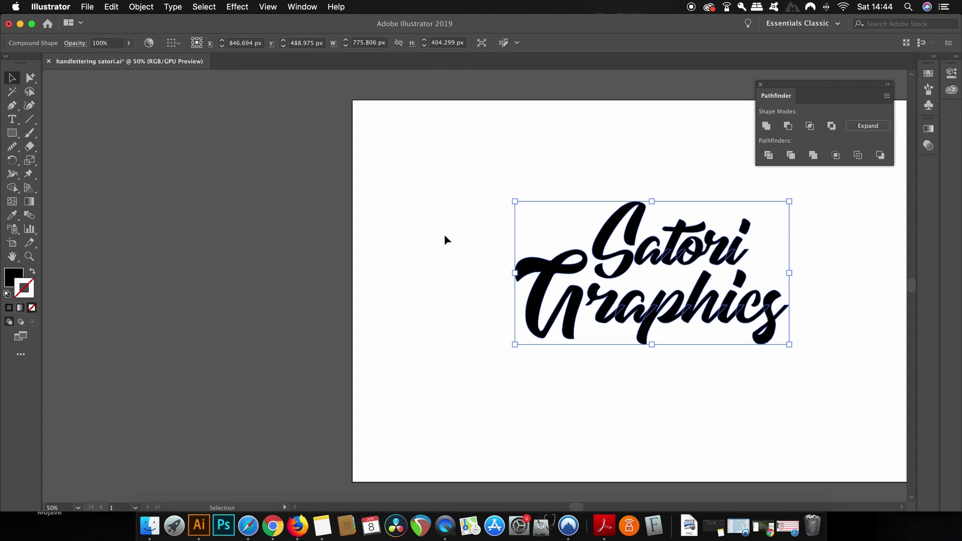
- Open the Fill colour picker and dial in saturated magenta DD006F
left_click(443, 243)
left_click(10, 277)
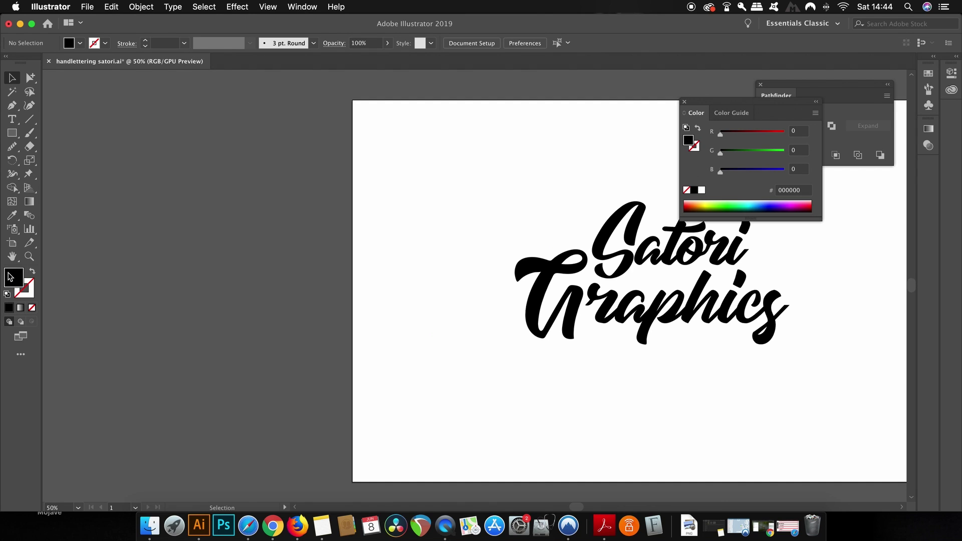
double_click(12, 277)
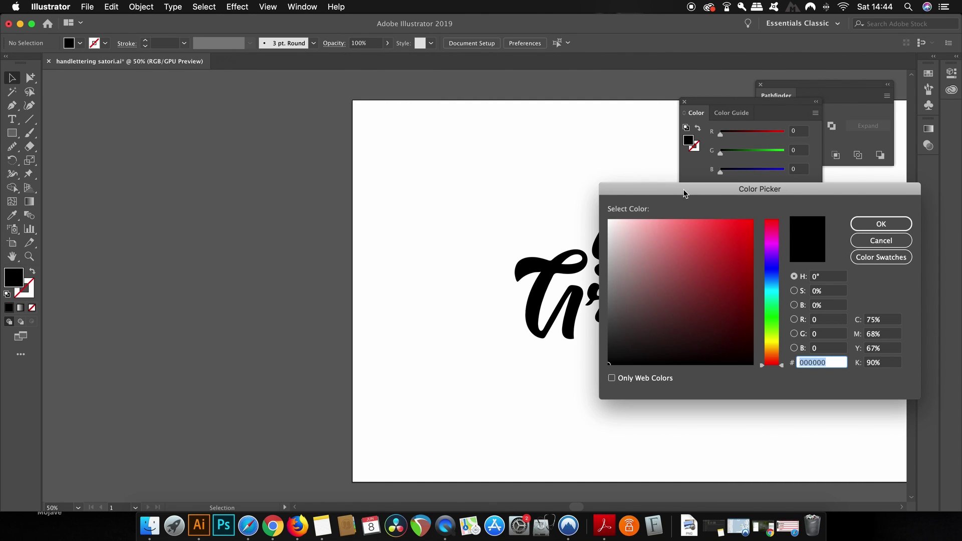
left_click_drag(684, 192, 201, 110)
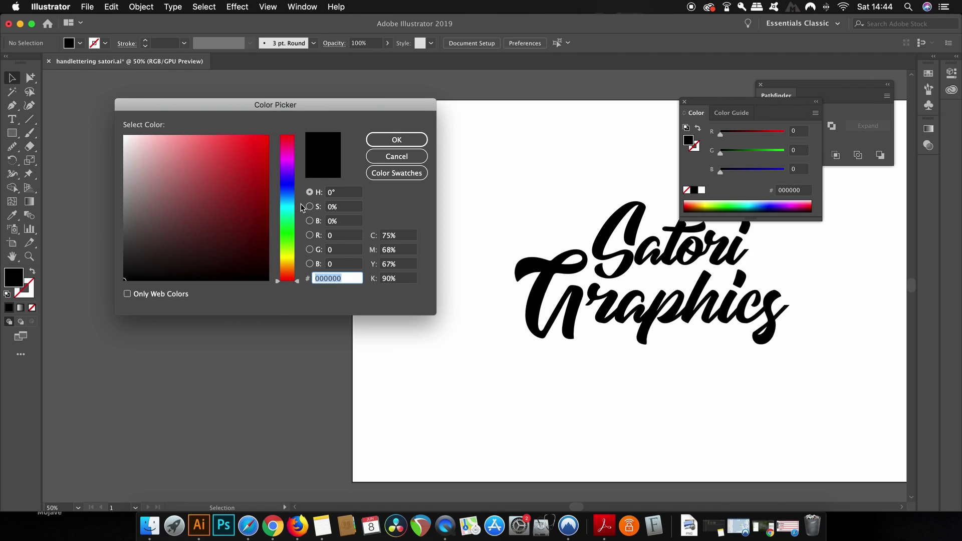
left_click_drag(289, 173, 290, 168)
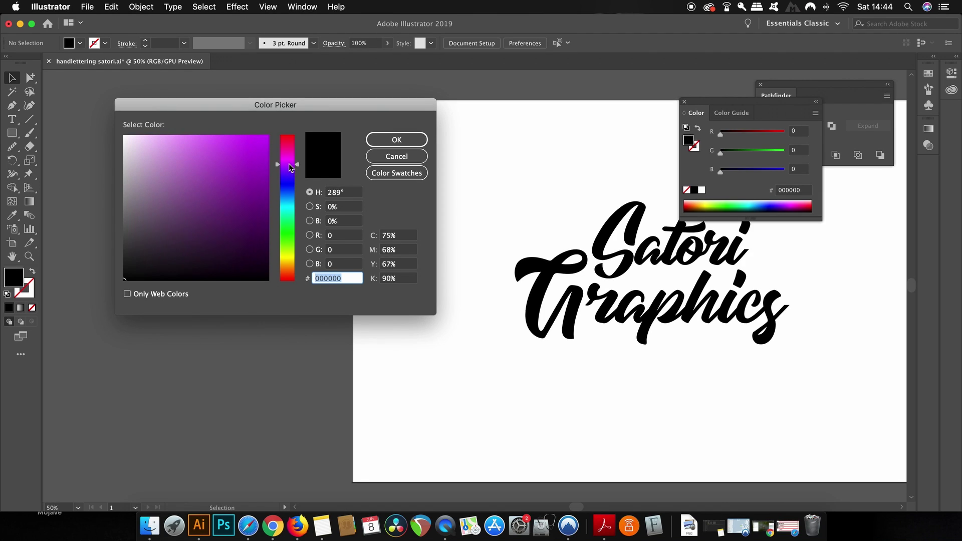
left_click(255, 160)
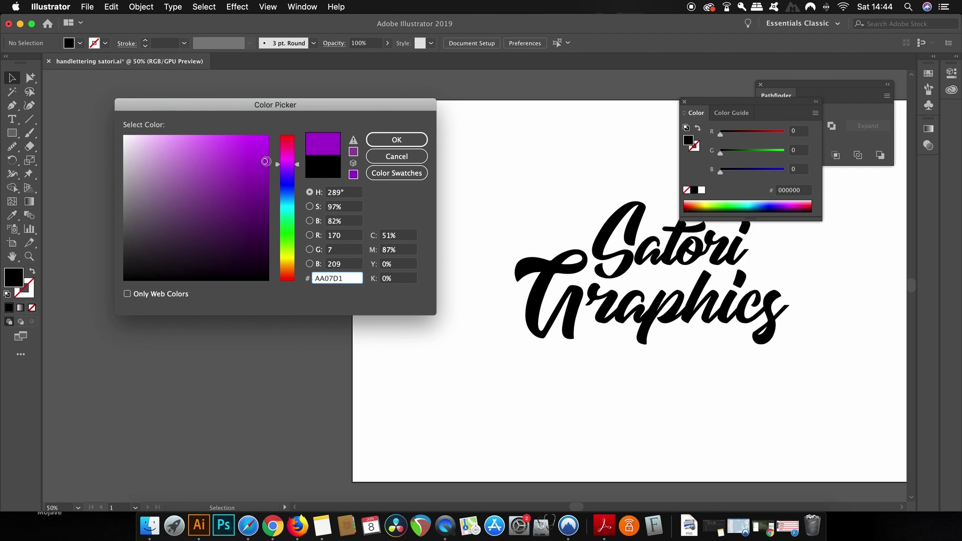
left_click(289, 171)
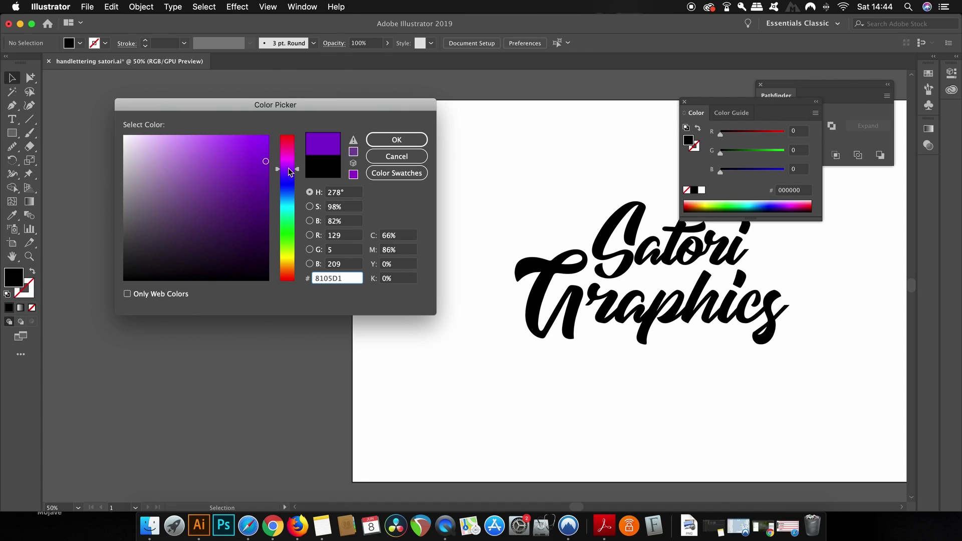
left_click_drag(288, 168, 289, 167)
left_click_drag(290, 172, 291, 151)
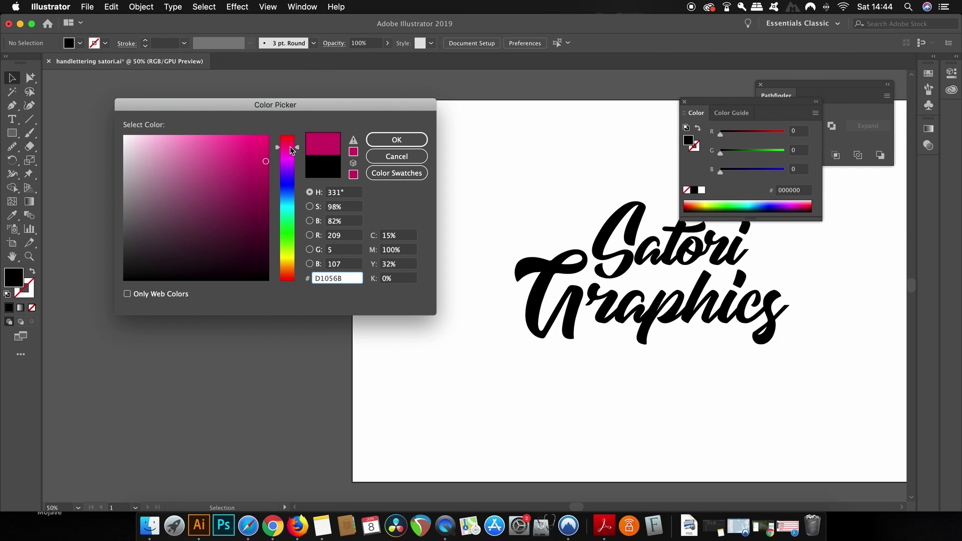
left_click_drag(262, 155, 270, 153)
- Confirm the magenta fill and draw a circle left of the artboard
left_click(414, 140)
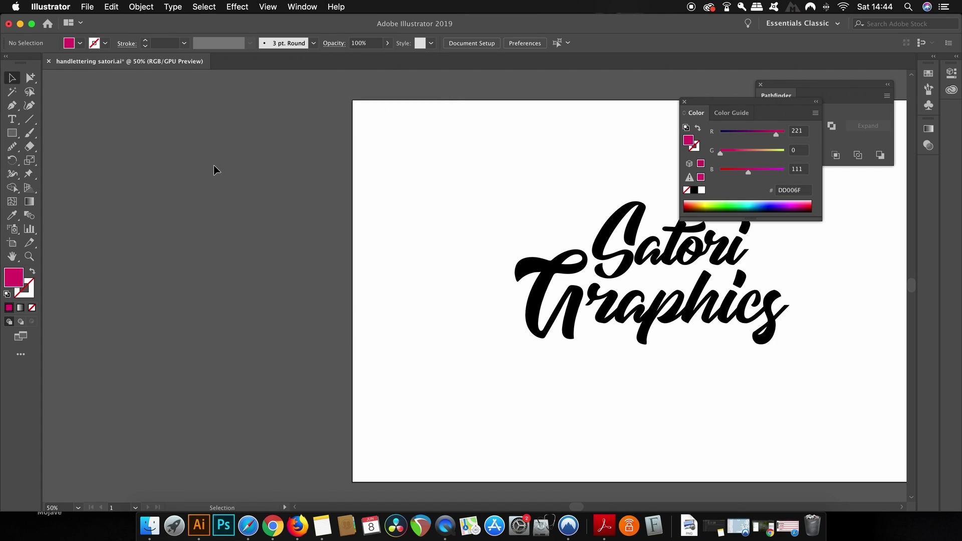
key("l")
left_click_drag(200, 145, 252, 213)
key("v")
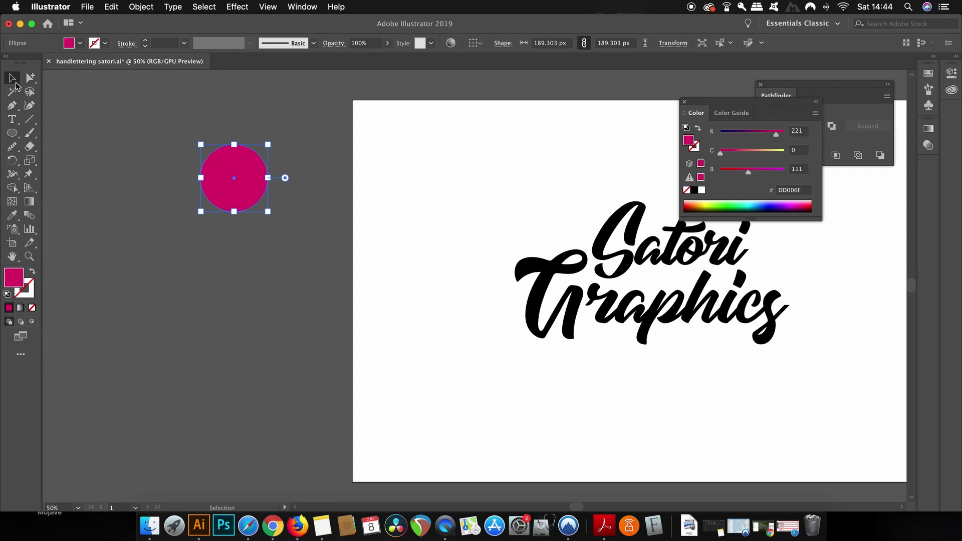
left_click(299, 139)
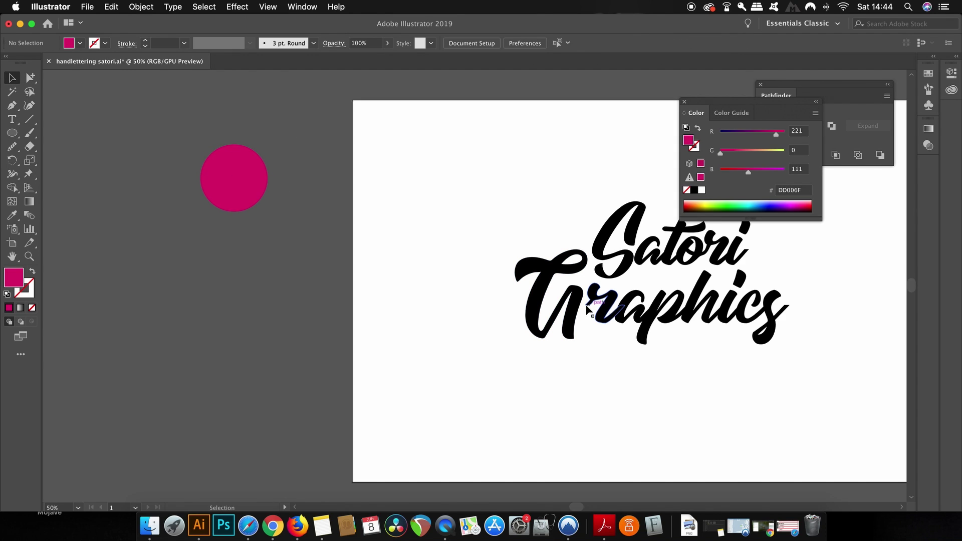
mouse_move(576, 309)
left_mouse_down()
mouse_move(450, 299)
mouse_move(431, 310)
left_mouse_up()
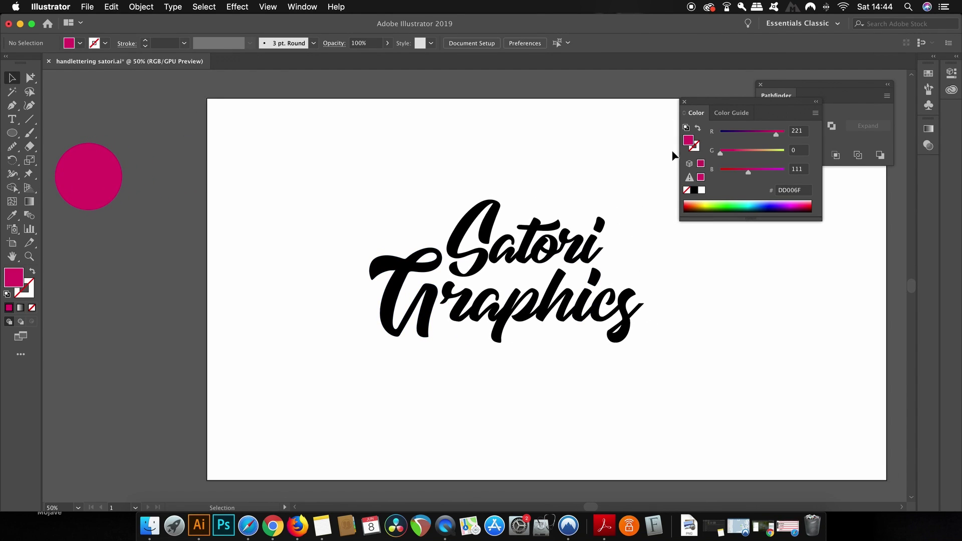
- Close the Color and Pathfinder panels, draw an artboard-sized rectangle, and send it to back
left_click(683, 102)
left_click(760, 84)
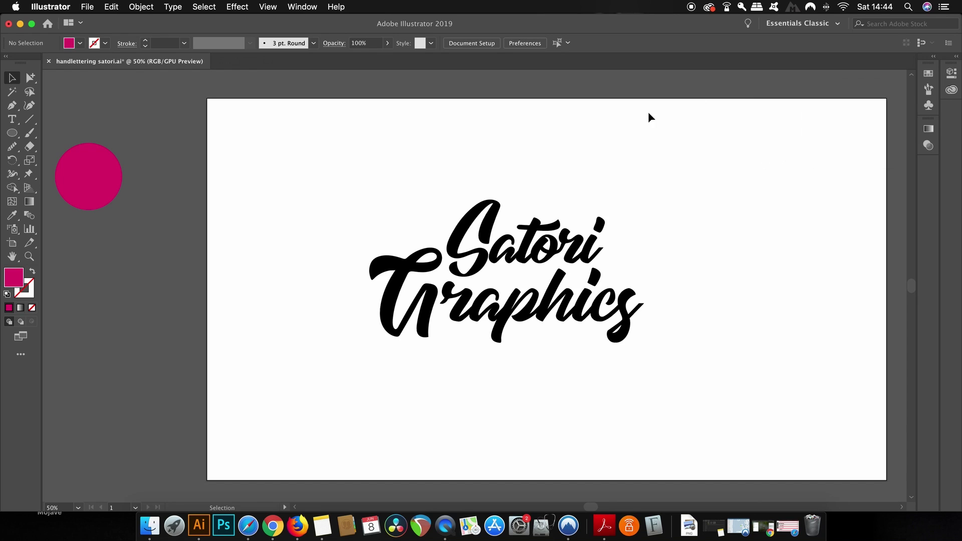
left_click_drag(472, 139, 442, 143)
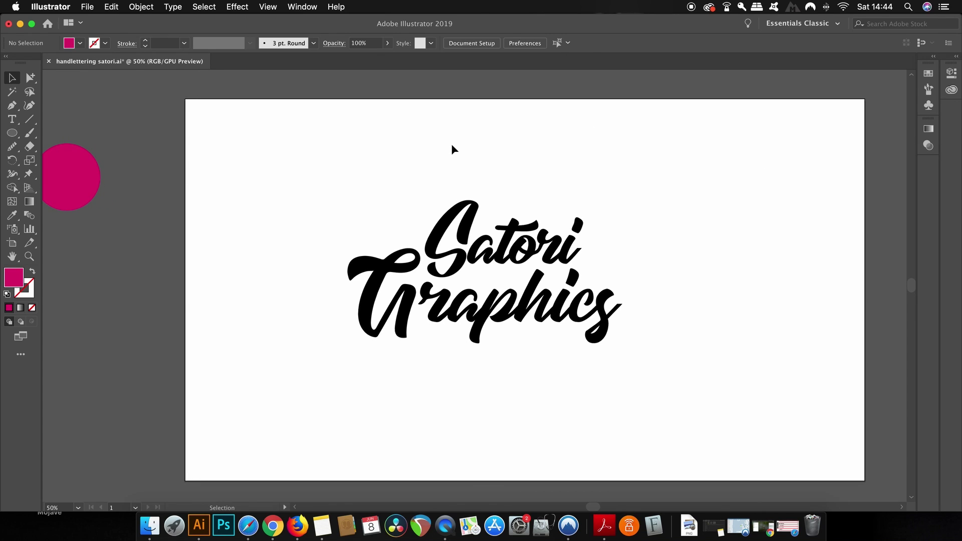
key("m")
mouse_move(186, 100)
left_mouse_down()
mouse_move(513, 335)
mouse_move(866, 478)
left_mouse_up()
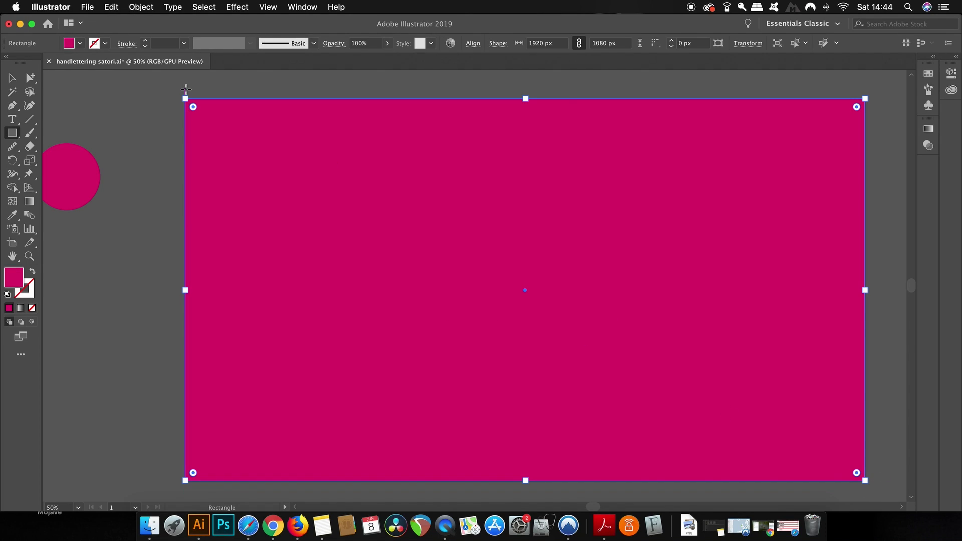
left_click(141, 6)
mouse_move(150, 32)
left_click(311, 68)
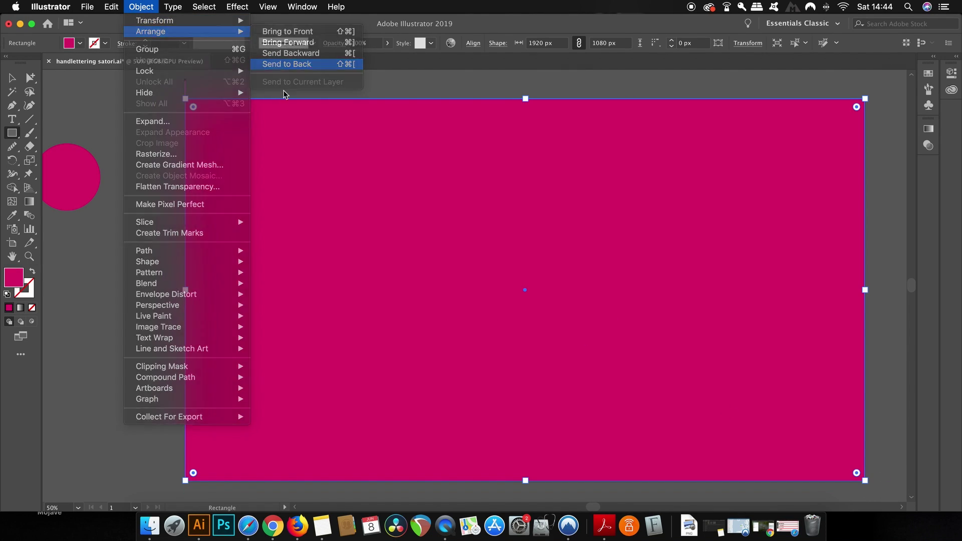
key("v")
left_click(153, 118)
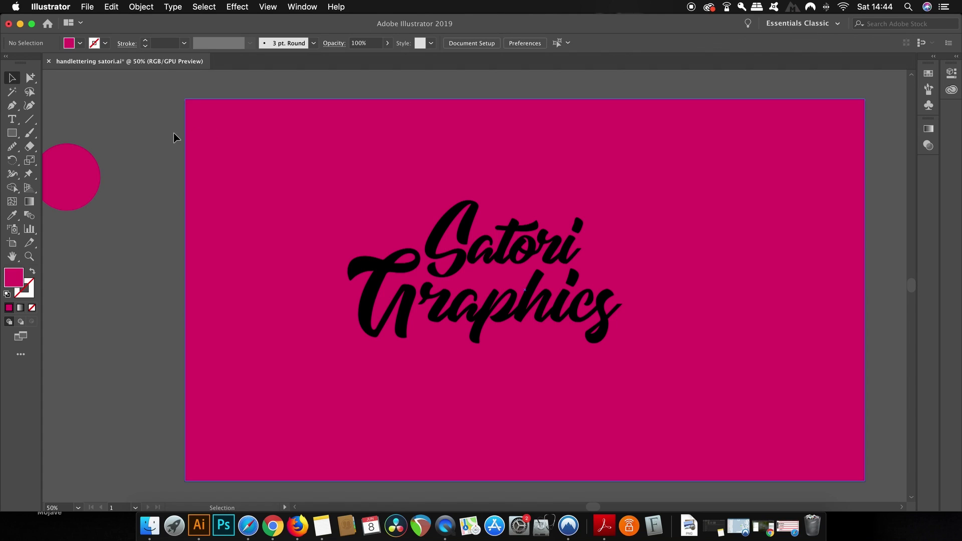
- Make the background pastel purple, nudge the lettering right, and eyedrop that purple onto it
left_click(208, 145)
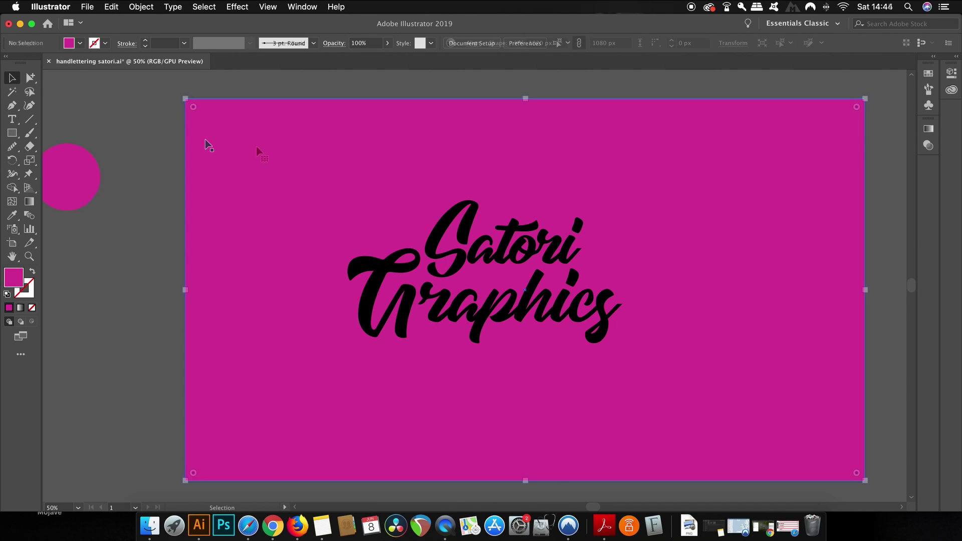
key("super+2")
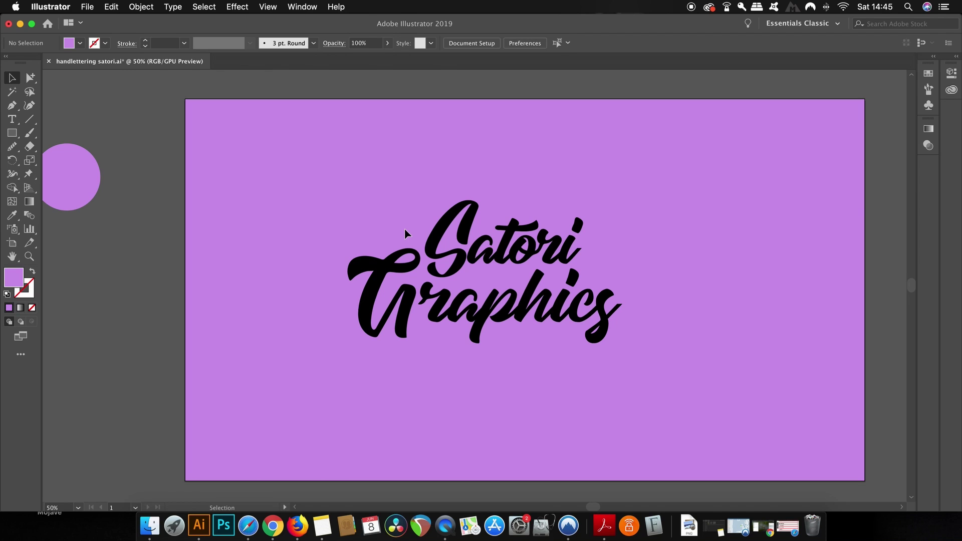
left_click_drag(368, 204, 677, 383)
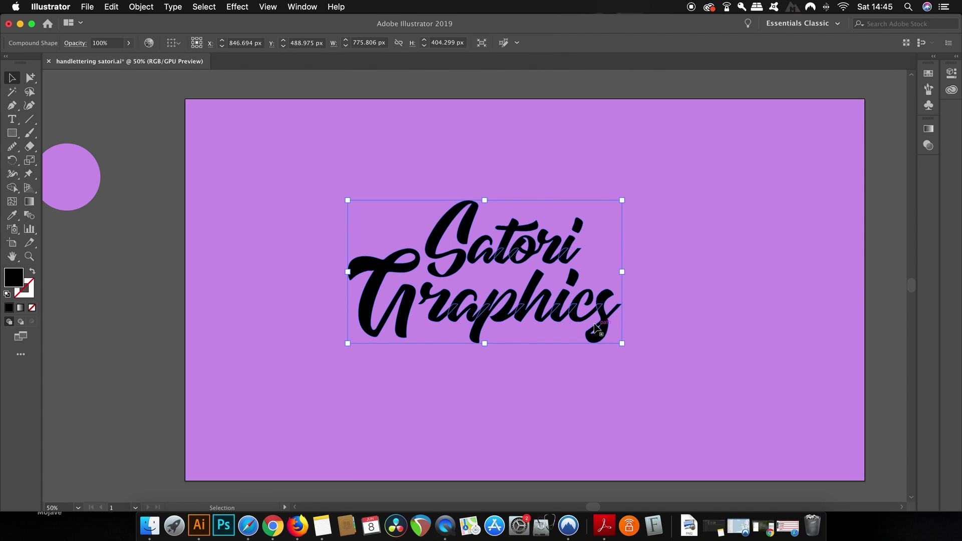
left_click_drag(582, 331, 607, 331)
key("i")
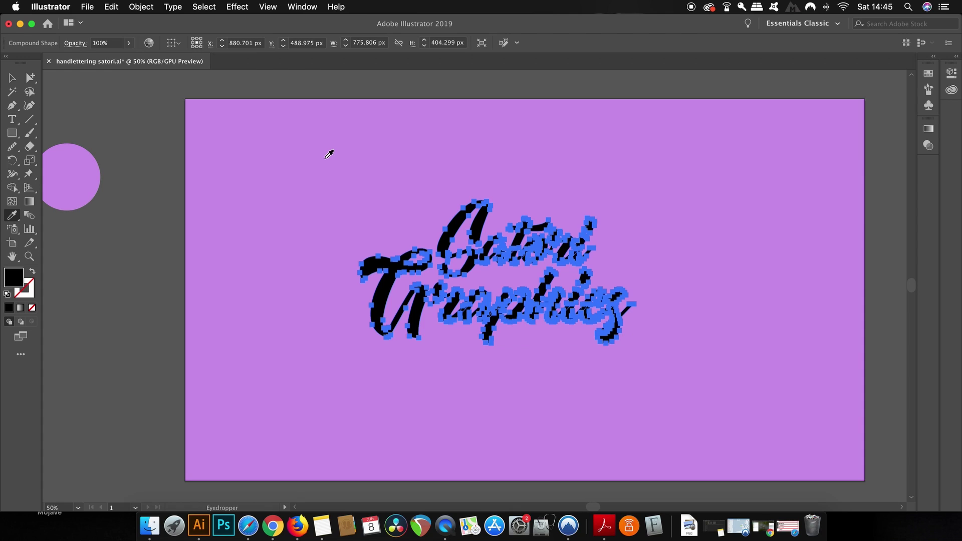
left_click(329, 154)
key("v")
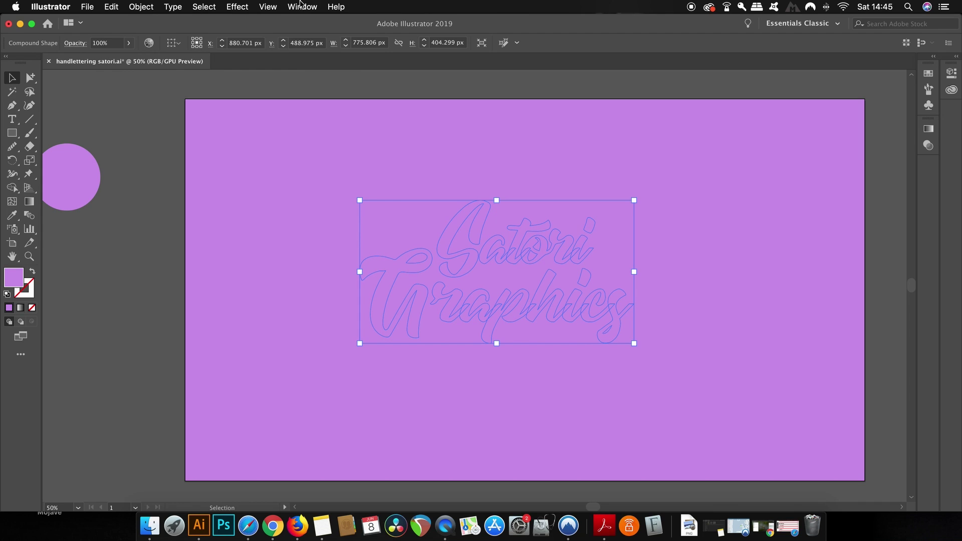
- Give the lettering a black stroke in the Appearance panel
left_click(303, 6)
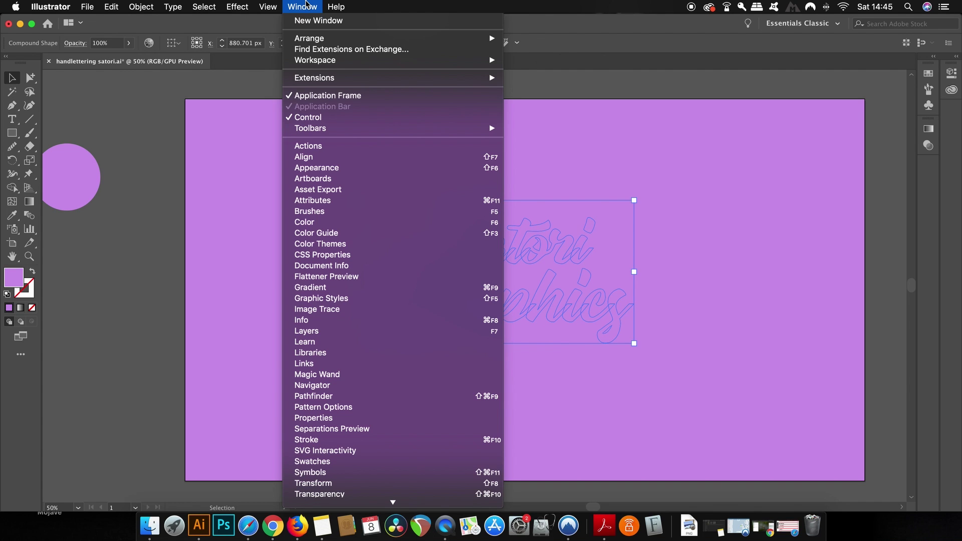
left_click(372, 167)
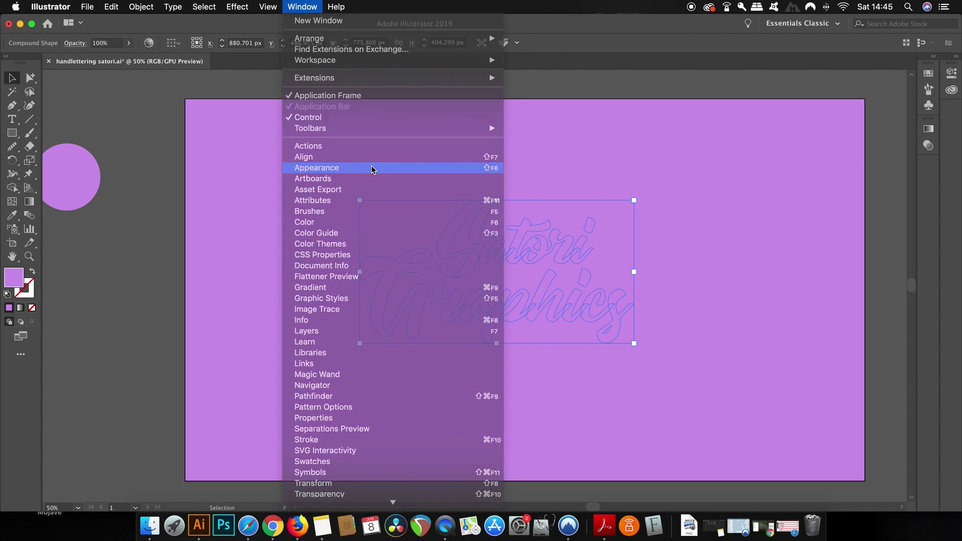
left_click_drag(827, 69, 875, 151)
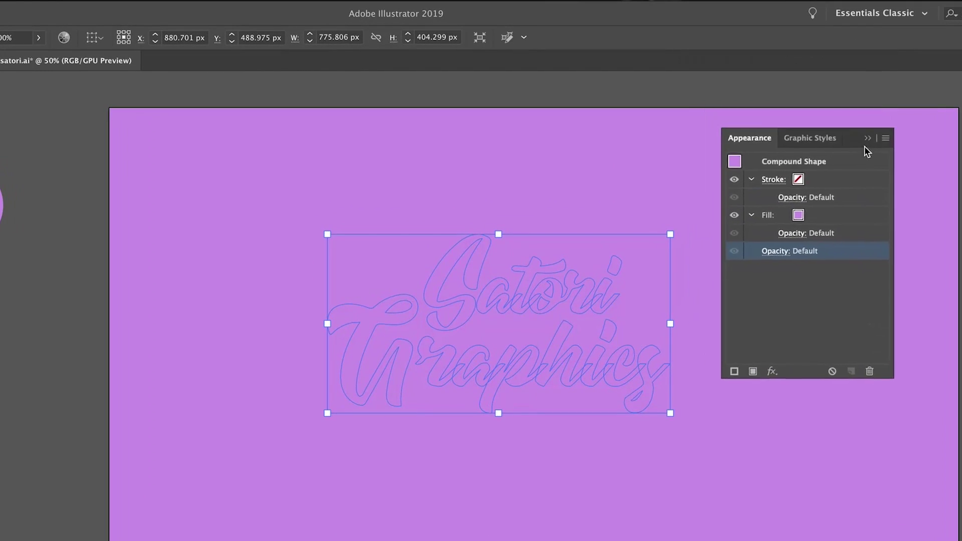
left_click(825, 226)
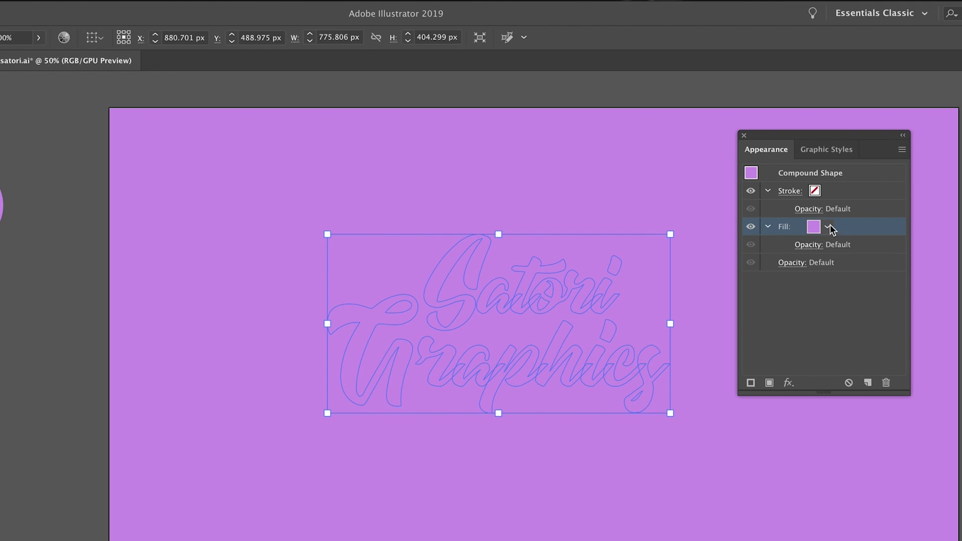
left_click(814, 190)
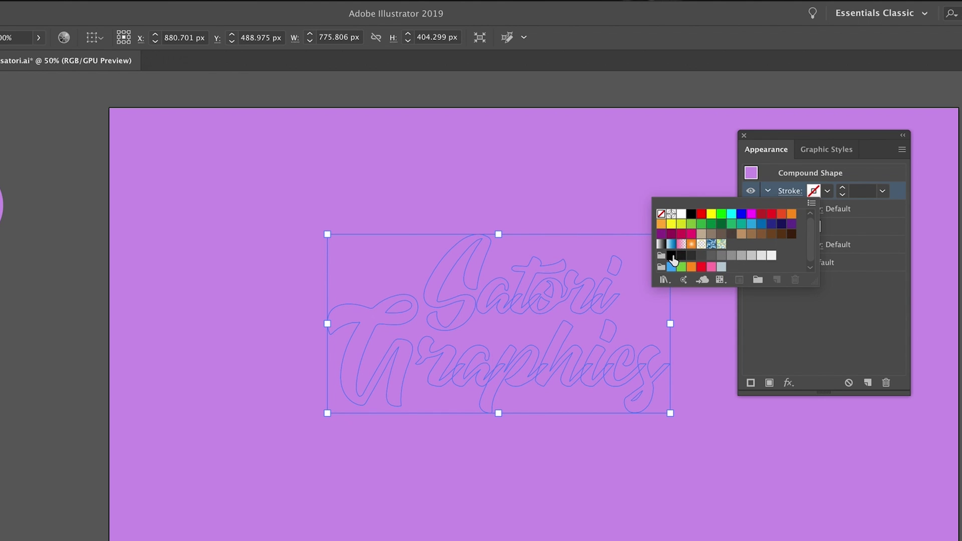
left_click(674, 260)
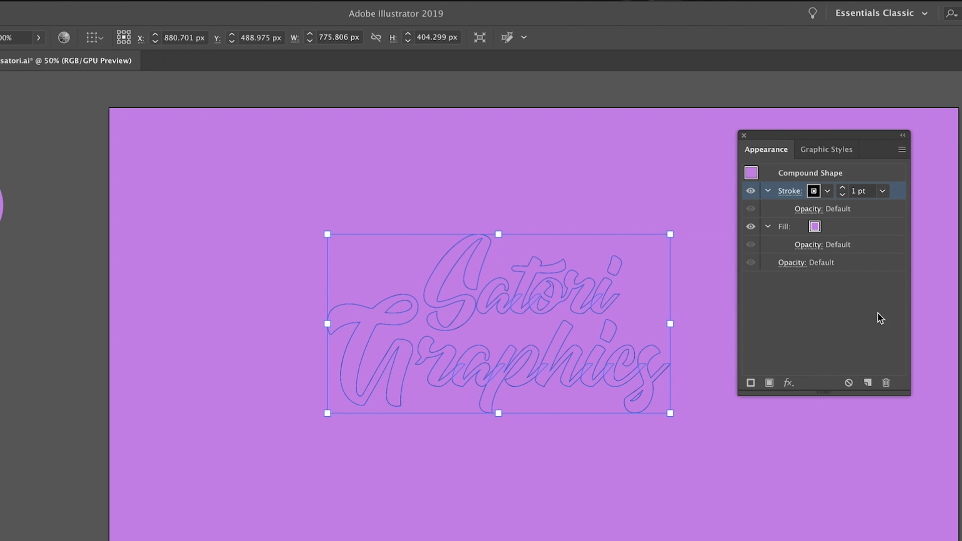
left_click(700, 312)
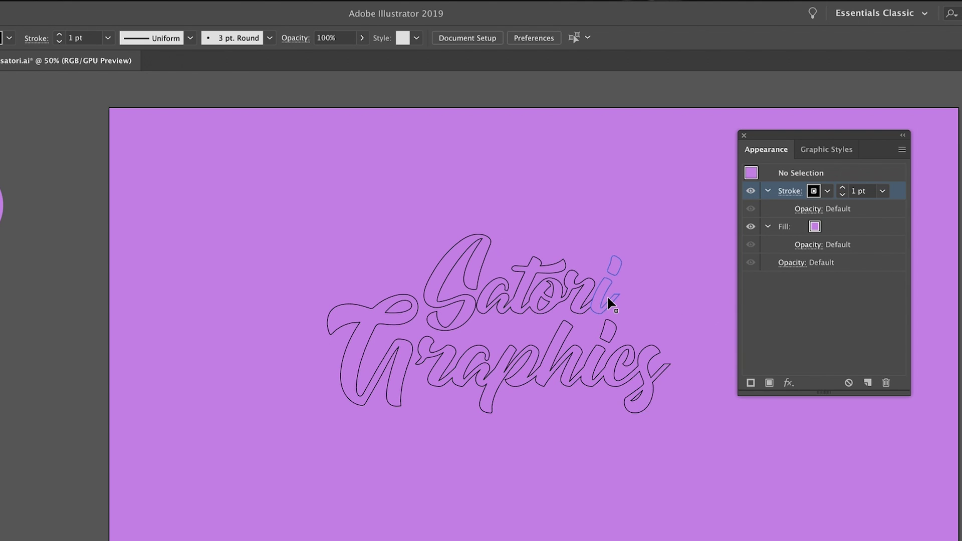
left_click(595, 301)
- Move the stroke beneath the fill and thicken it to 26 pt
left_click_drag(896, 199, 887, 256)
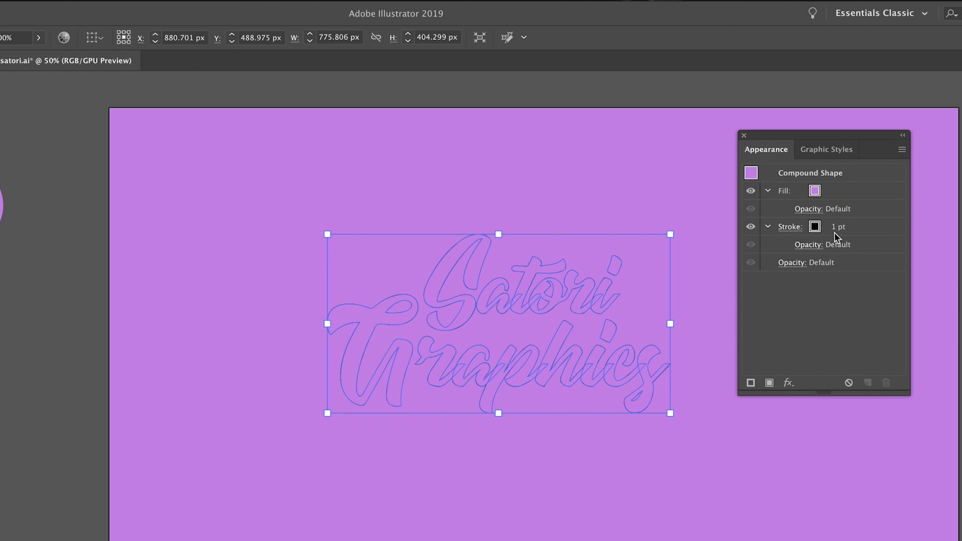
left_click(840, 227)
left_click(841, 224)
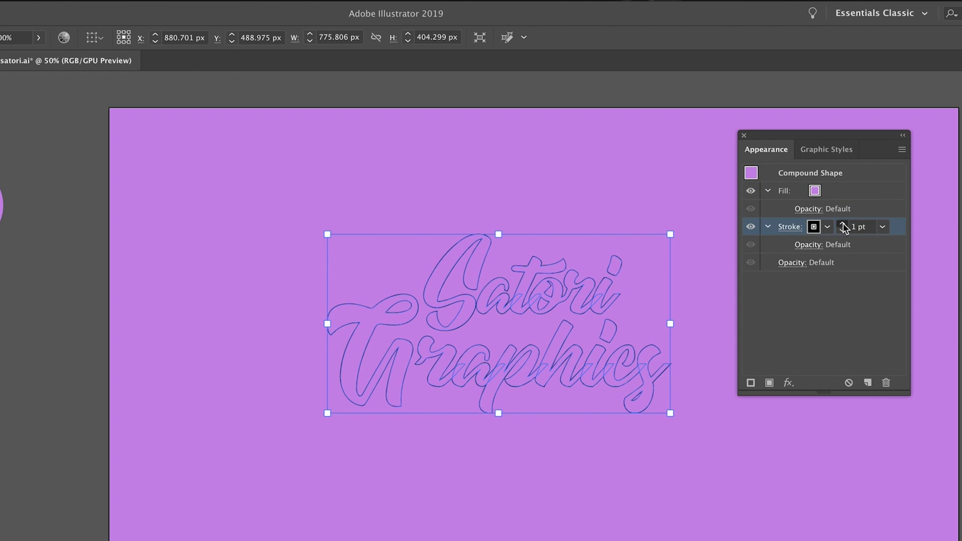
left_click(841, 224)
left_click(842, 226)
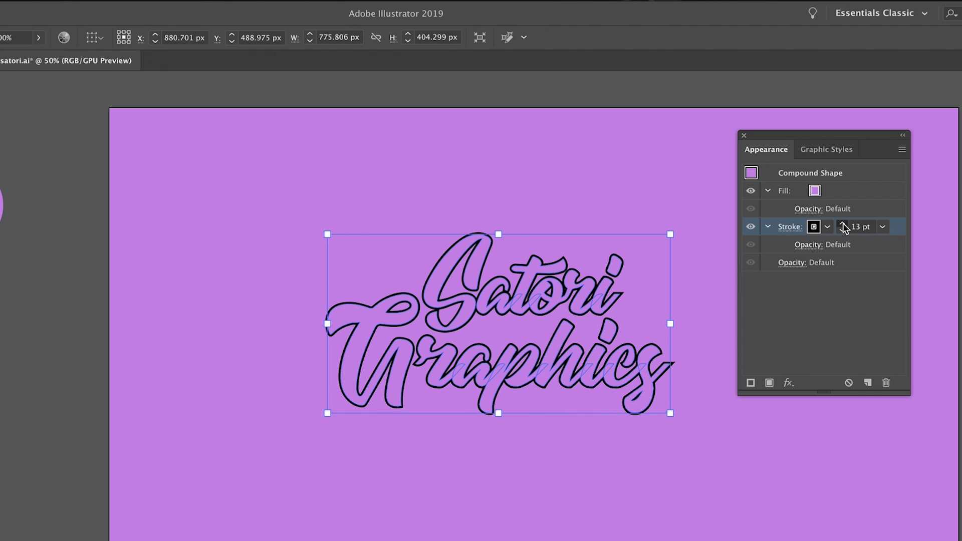
left_click(843, 226)
left_click(842, 224)
left_click(602, 197)
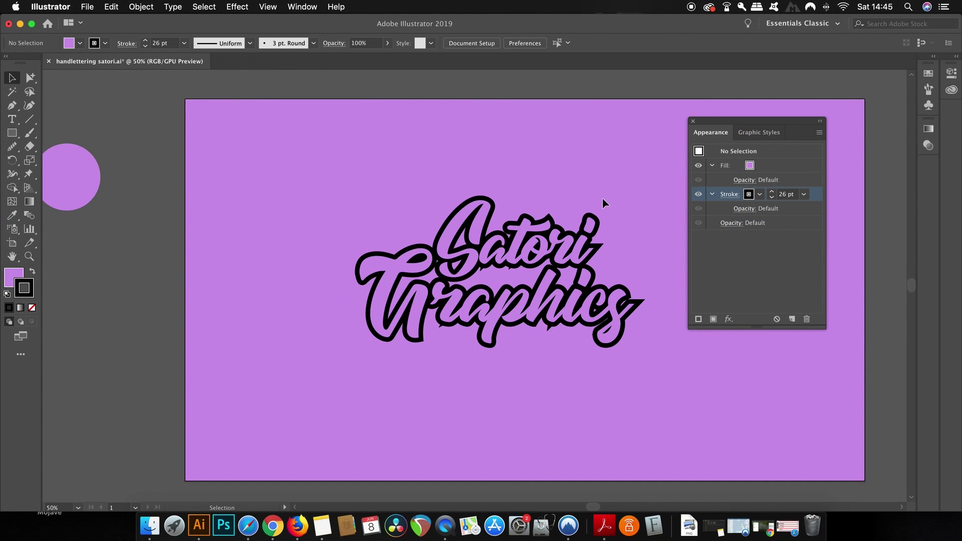
- Round the corners of the lettering's outline in the Stroke panel
left_click(581, 256)
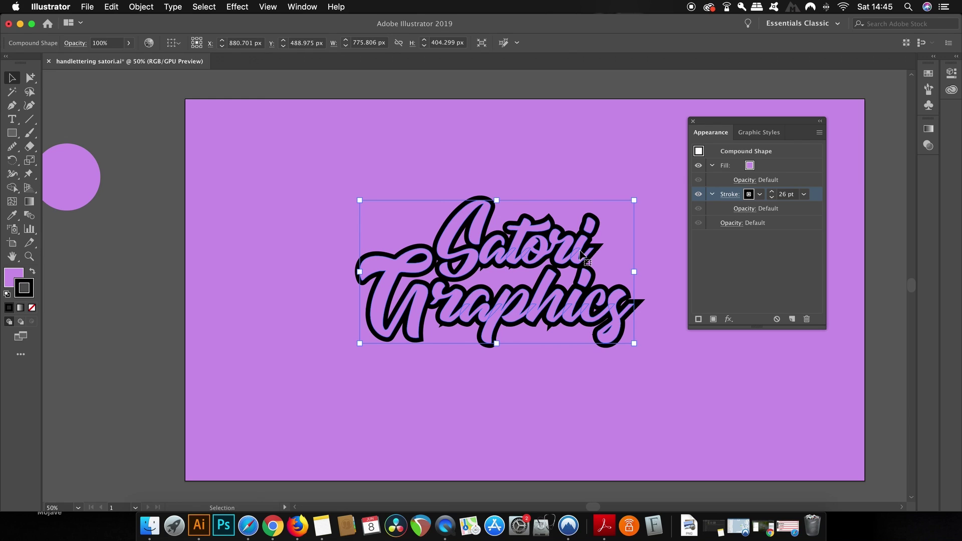
scroll(581, 256, "up", 1)
scroll(582, 255, "up", 1)
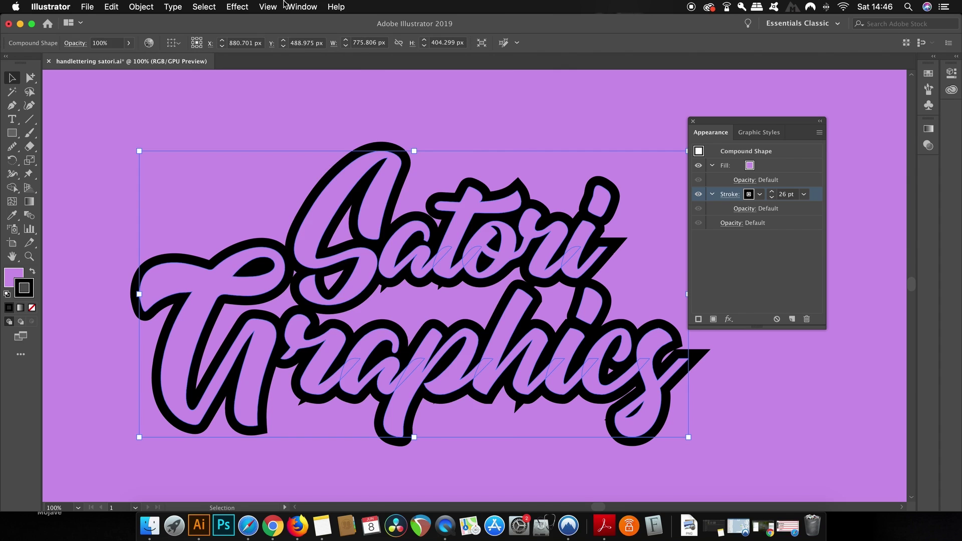
left_click(303, 7)
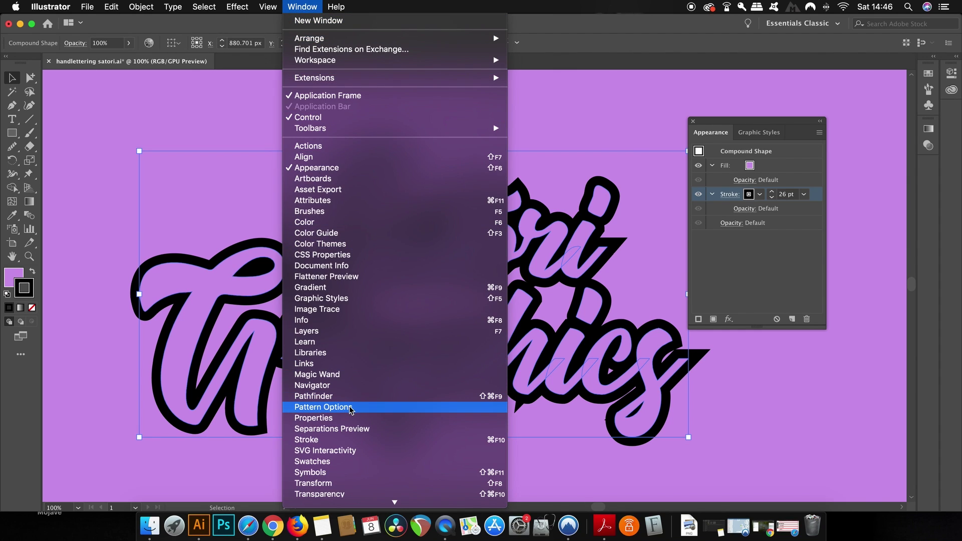
left_click(363, 445)
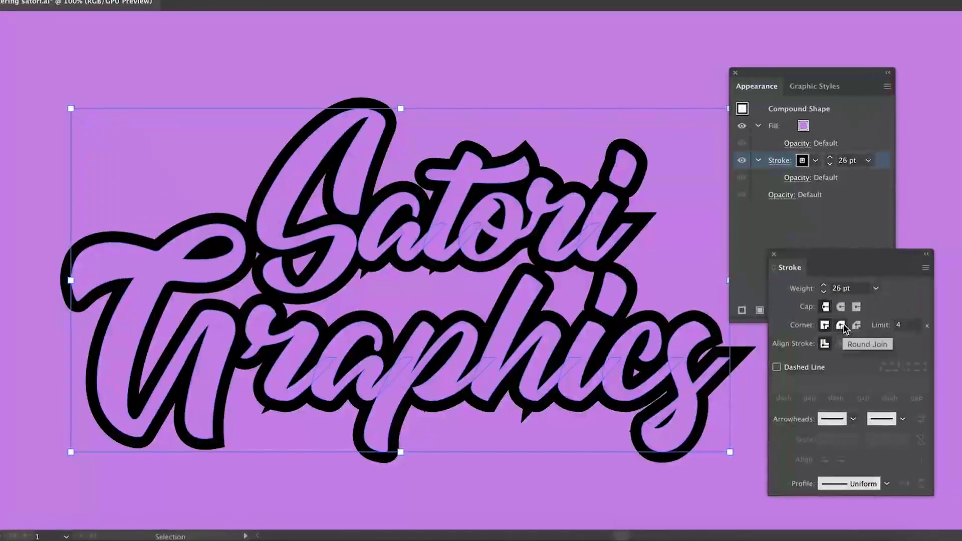
left_click(841, 326)
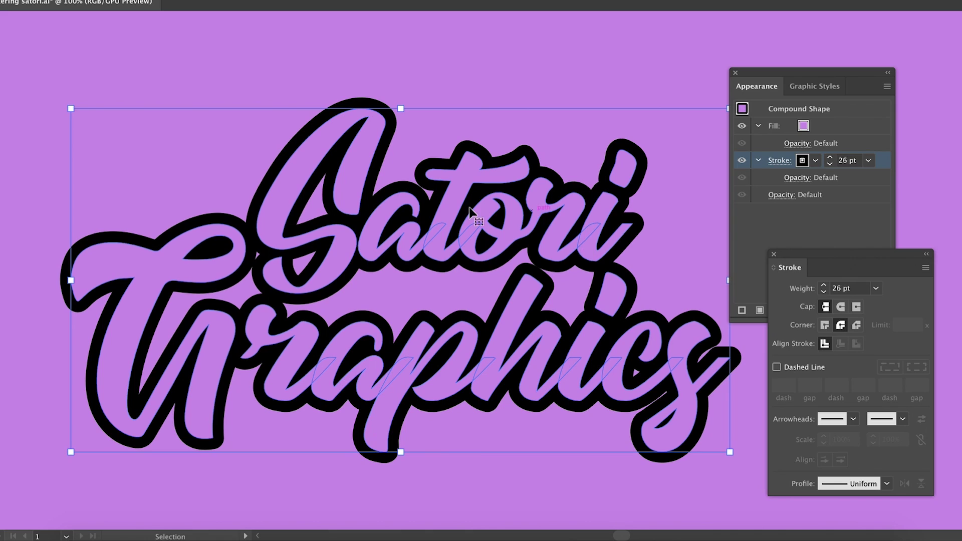
- Raise the stroke weight to 30 pt, then to 33 pt, and deselect
left_click(831, 157)
left_click(831, 156)
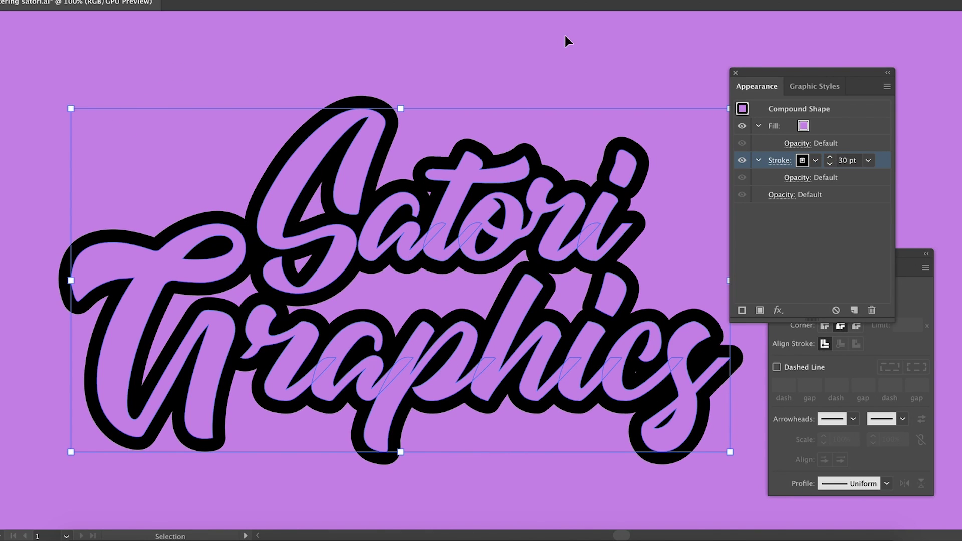
left_click(551, 37)
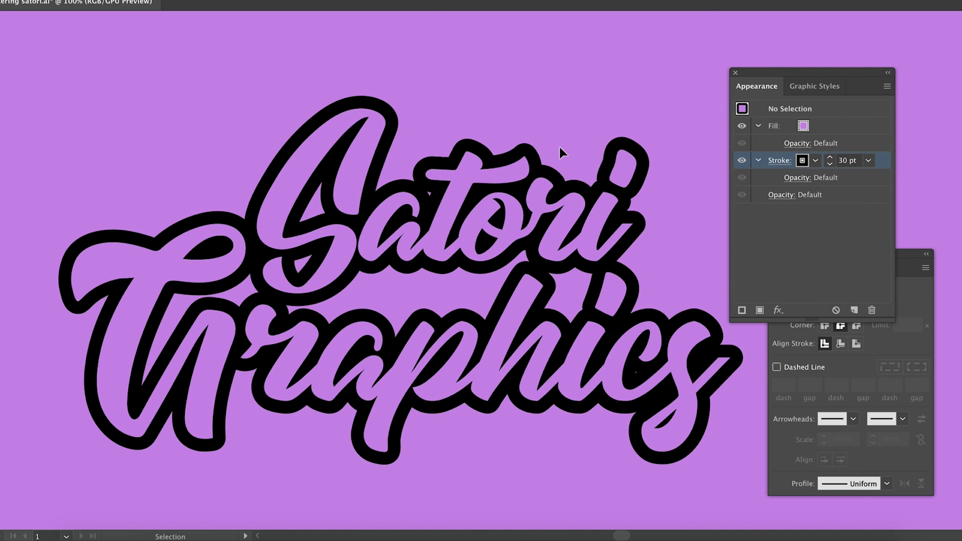
left_click(579, 234)
left_click(830, 156)
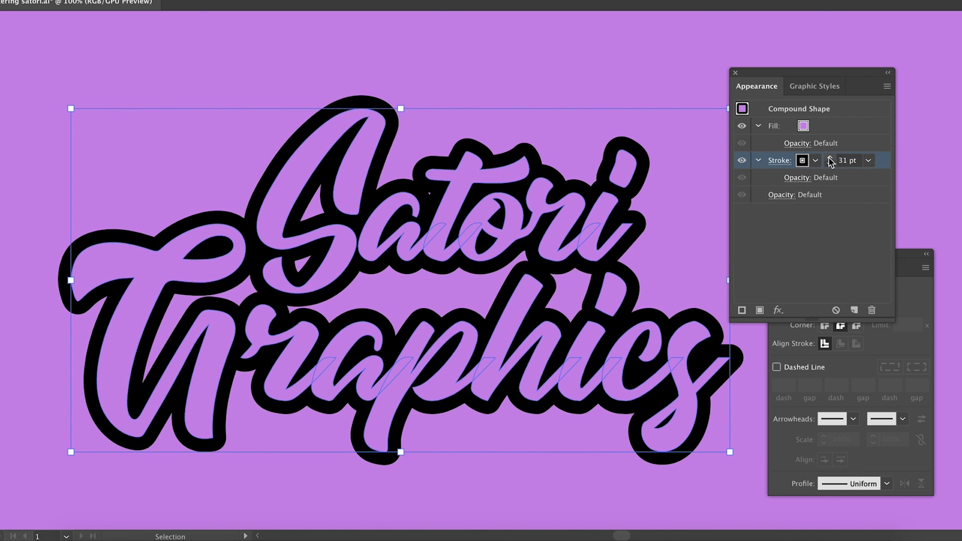
left_click(830, 157)
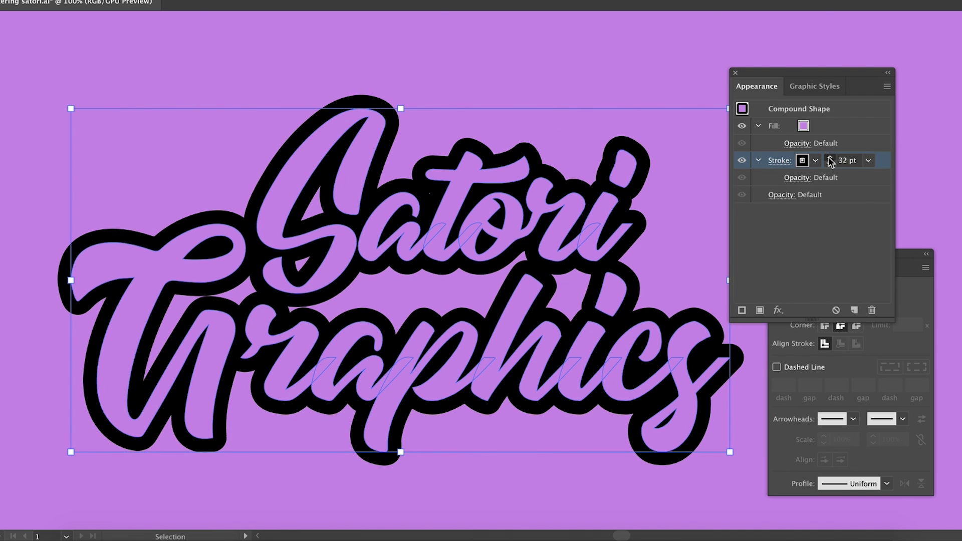
left_click(516, 32)
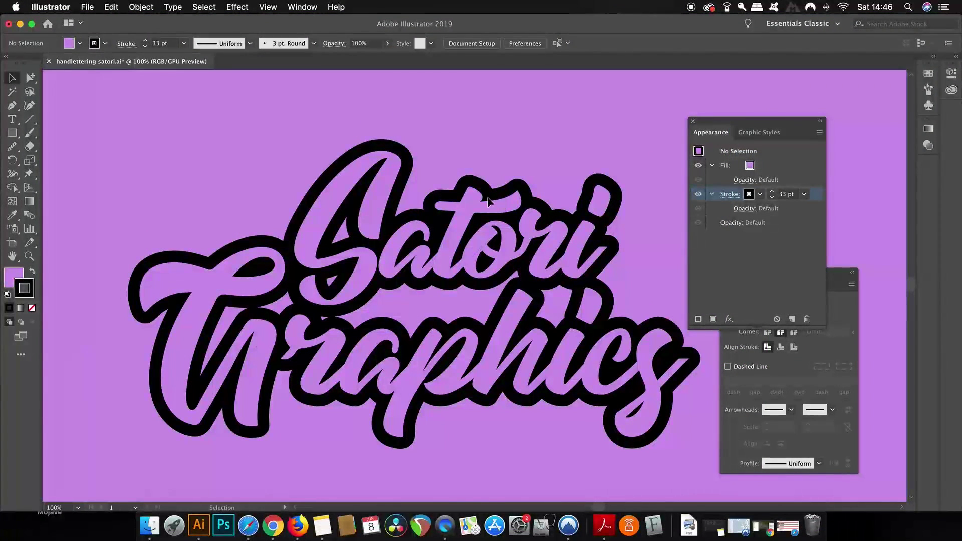
- Zoom out, close the Stroke panel, and nudge the lettering right and down toward centre
key("super+minus")
key("super+minus")
key("super+minus")
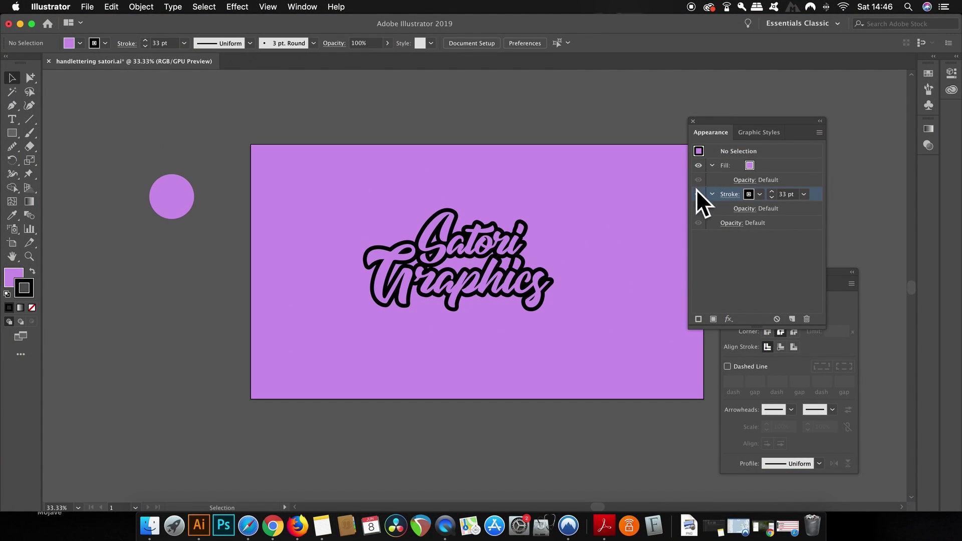
left_click(845, 283)
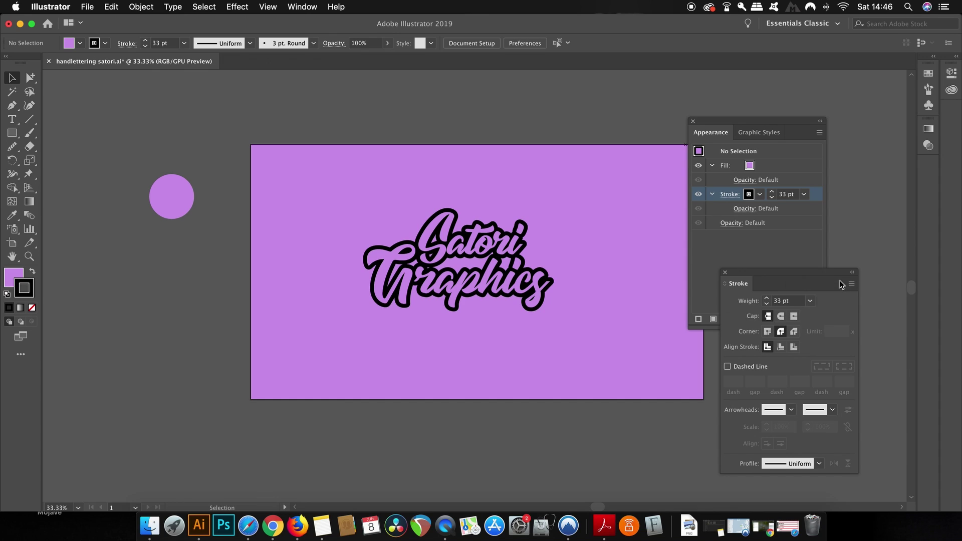
left_click(724, 273)
left_click_drag(501, 283, 521, 296)
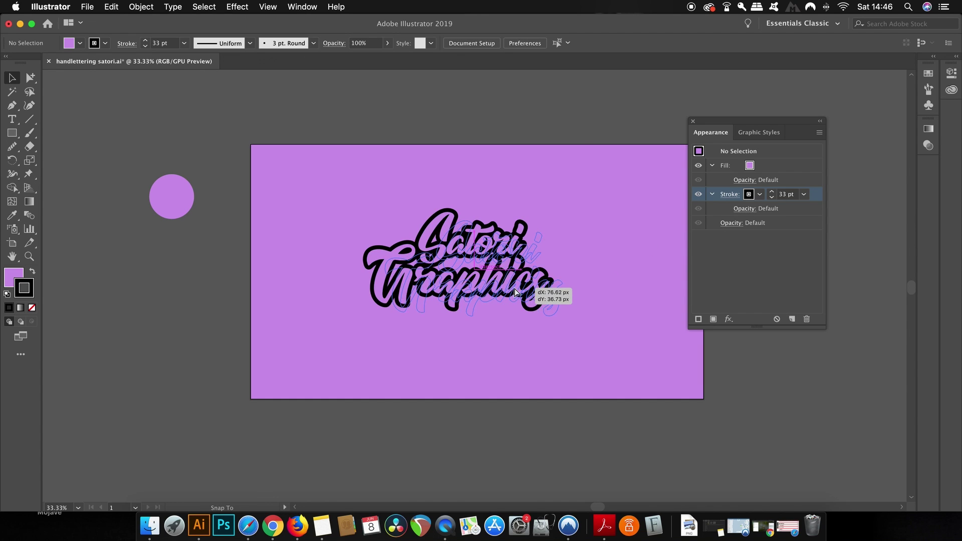
left_click(597, 333)
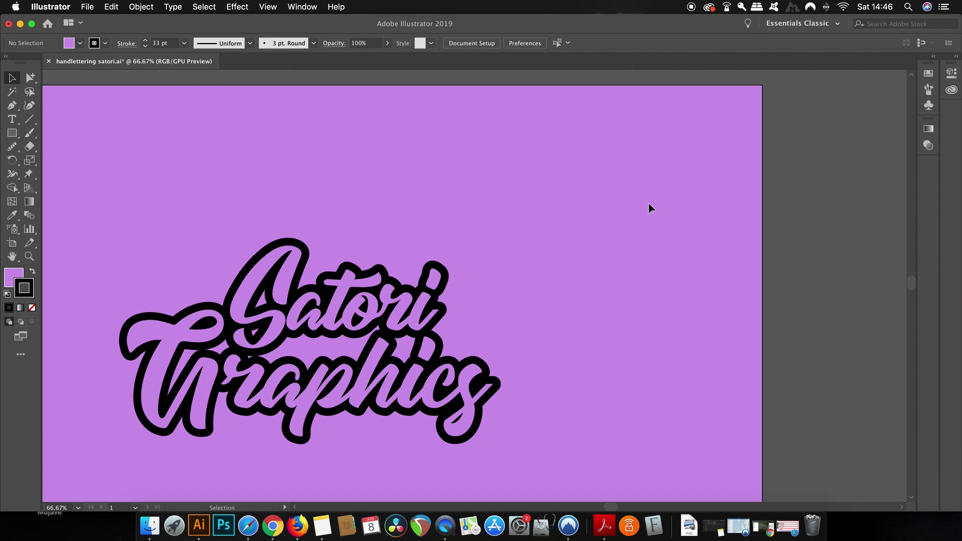
left_click_drag(425, 259, 556, 178)
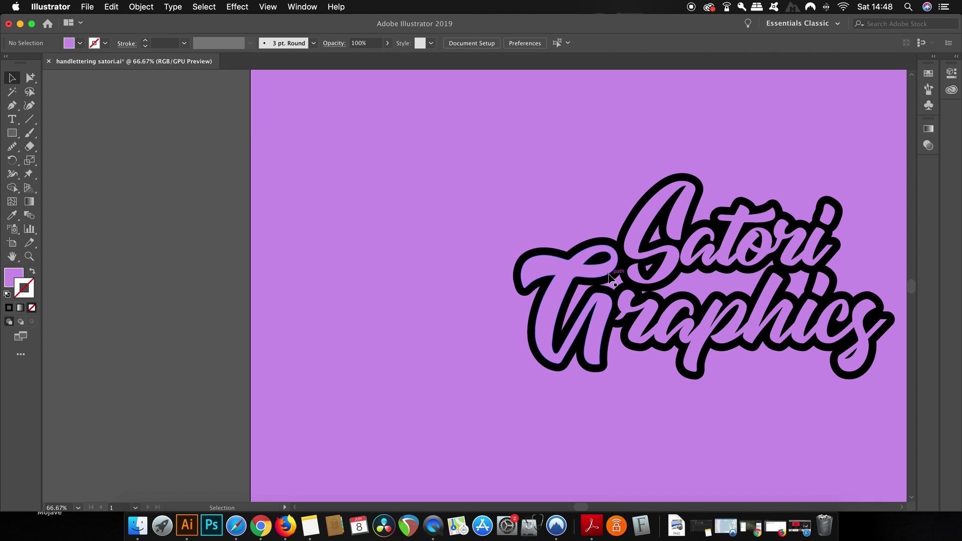
- Draw a rectangle to the left of the artboard
left_click(715, 252)
left_click(170, 165)
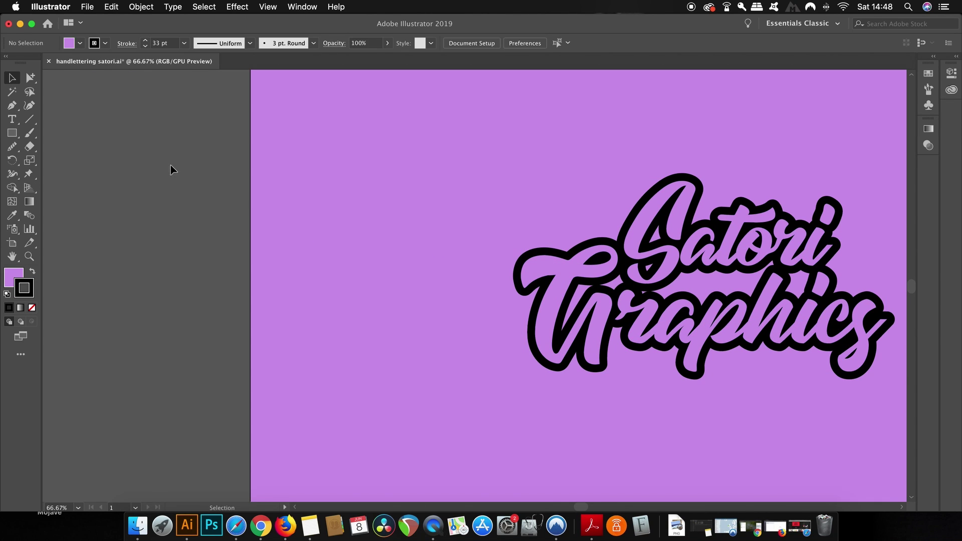
key("m")
left_click_drag(120, 150, 188, 224)
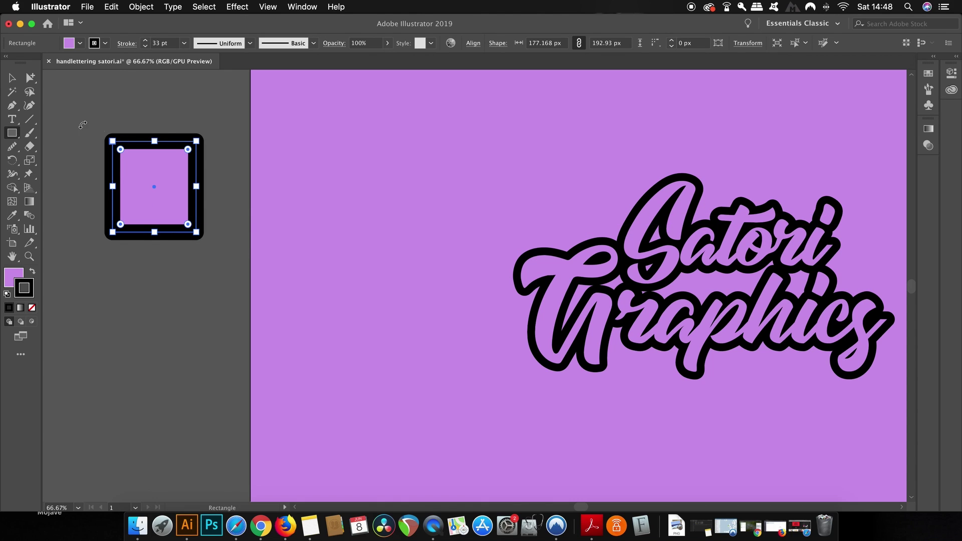
- Give the rectangle a solid black fill and no stroke
left_click(15, 80)
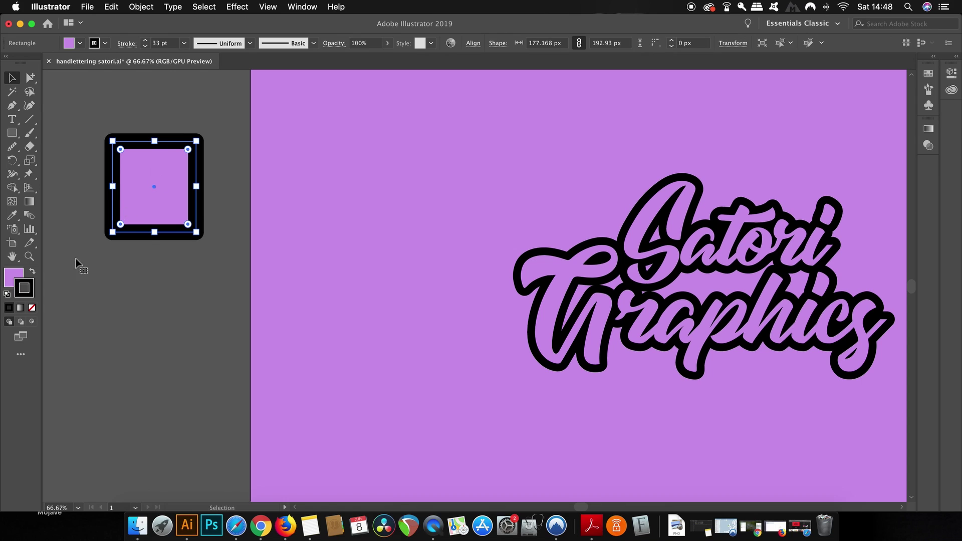
left_click(14, 277)
left_click(33, 308)
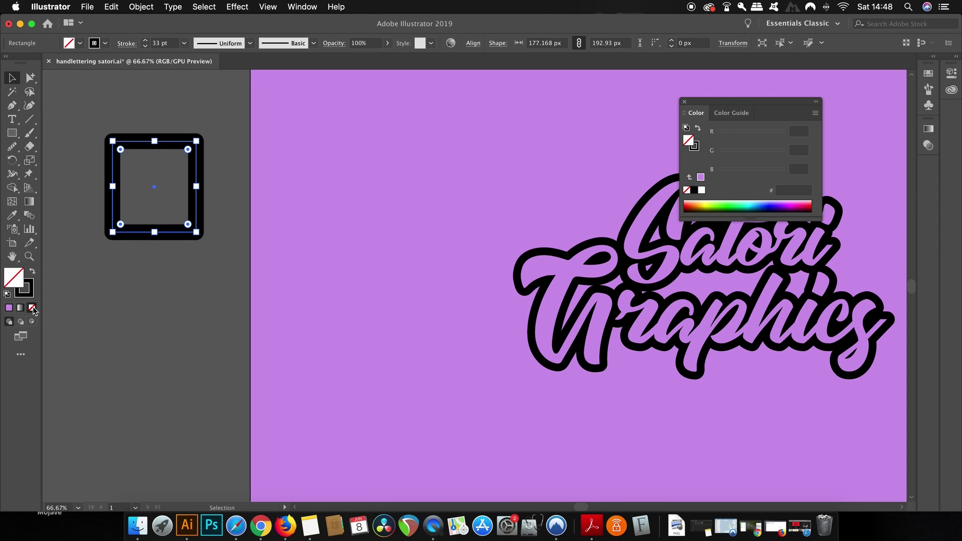
left_click(32, 275)
left_click(684, 102)
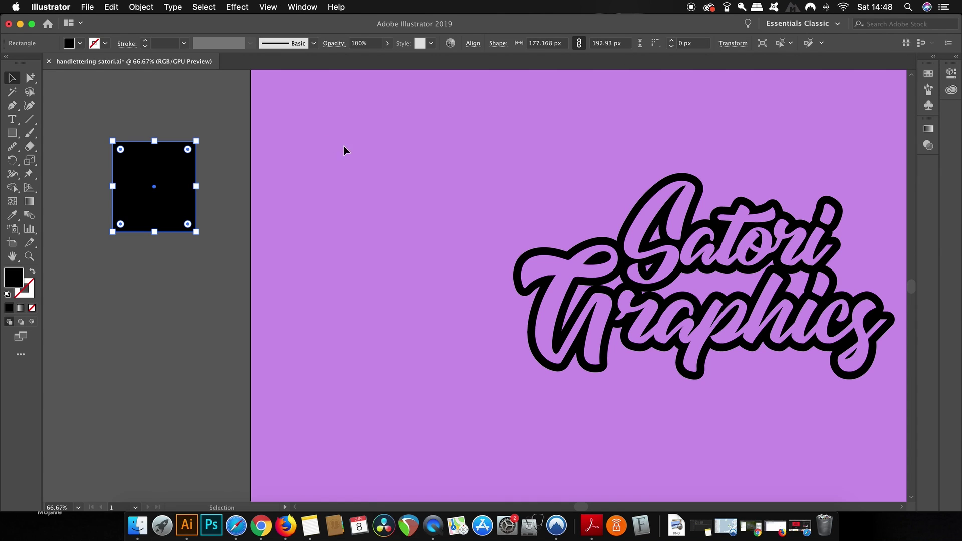
- Move the black rectangle onto the artboard's top-left corner
left_click(390, 162)
left_click_drag(428, 170, 356, 168)
left_click_drag(75, 173, 257, 158)
scroll(277, 209, "right", 5)
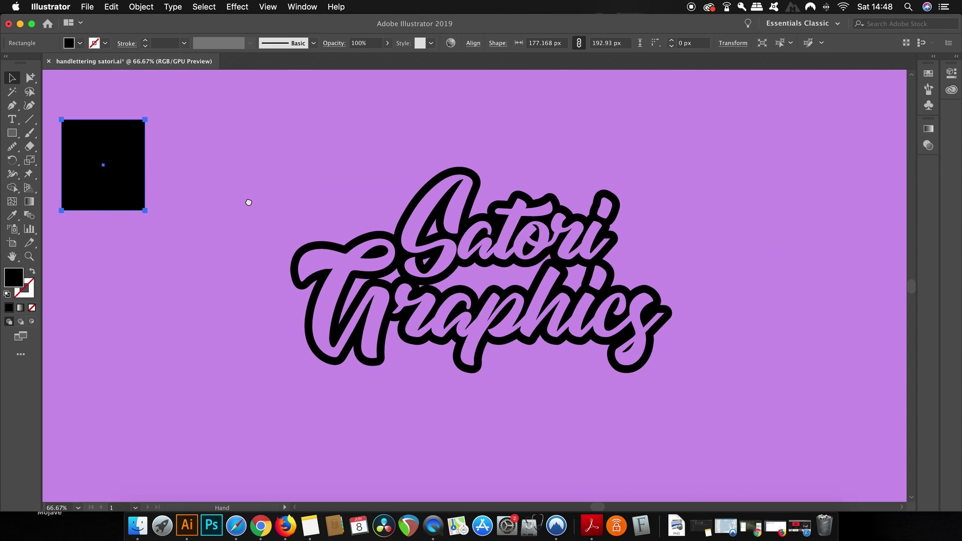
- Select the black rectangle so black becomes the current colour
left_click(314, 154)
left_click_drag(292, 128, 728, 408)
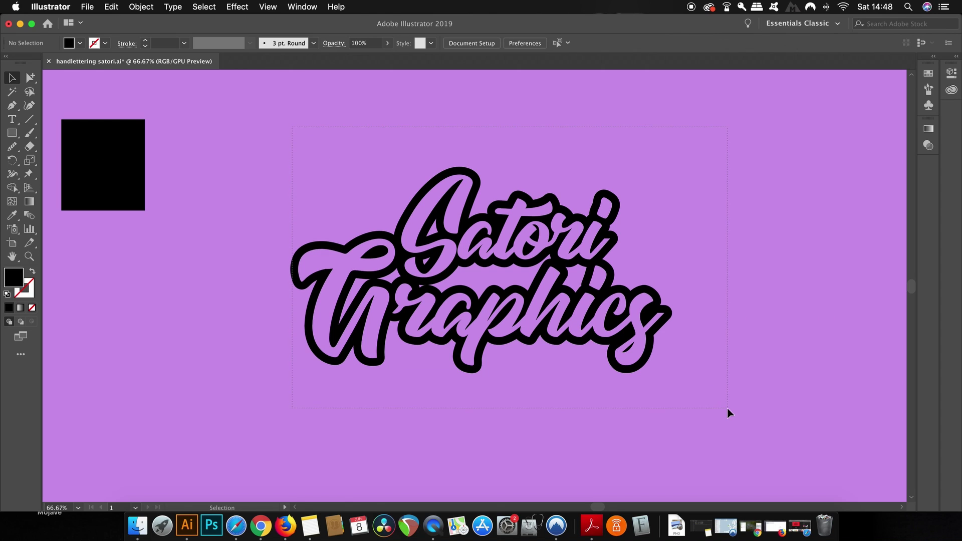
left_click(728, 408)
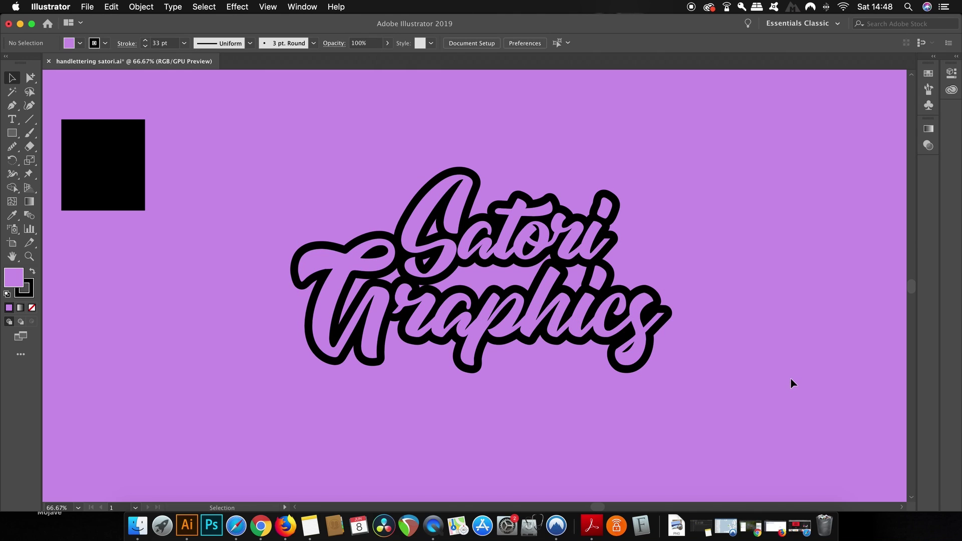
left_click(145, 195)
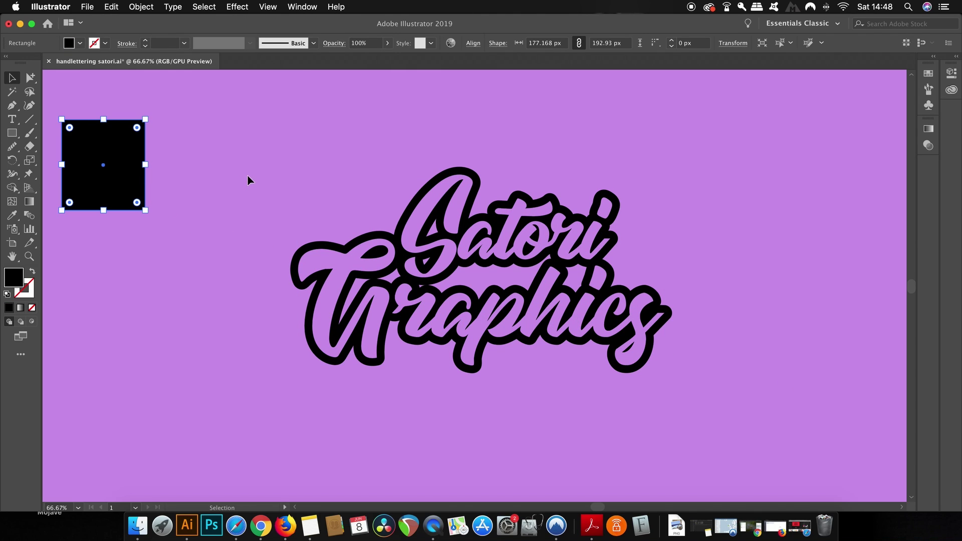
left_click(248, 176)
- Pen-draw a curved, tapered black spike extending left along the T's crossbar
key("p")
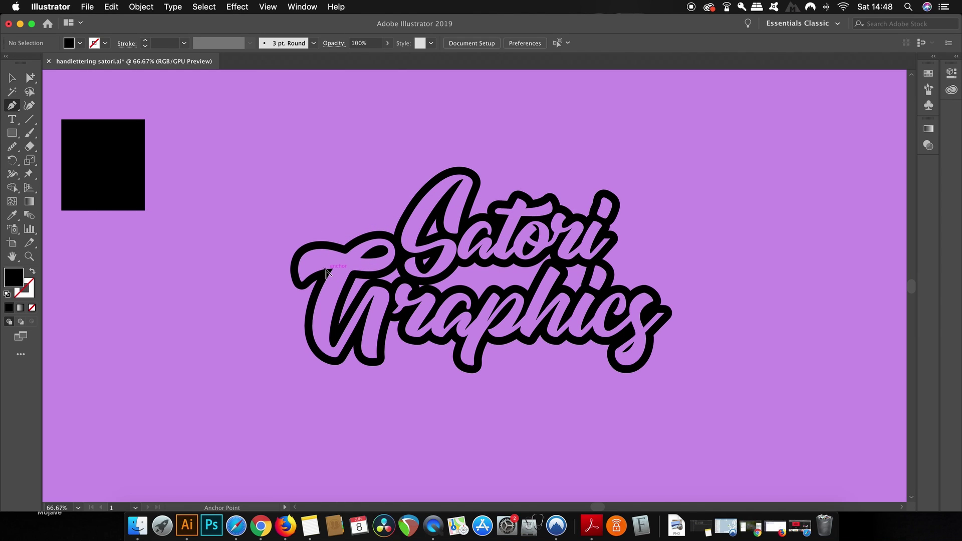
scroll(356, 276, "up", 5)
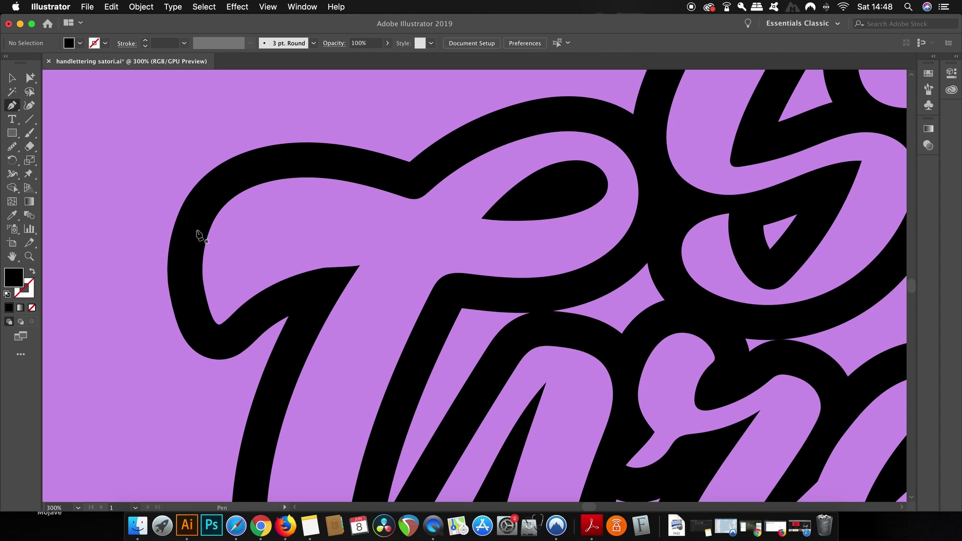
scroll(447, 279, "up", 2)
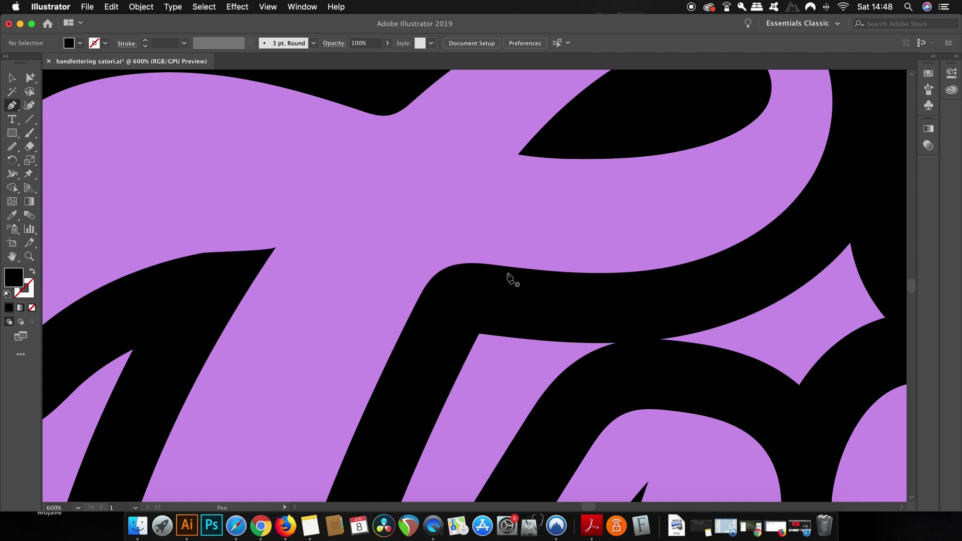
key("shift+x")
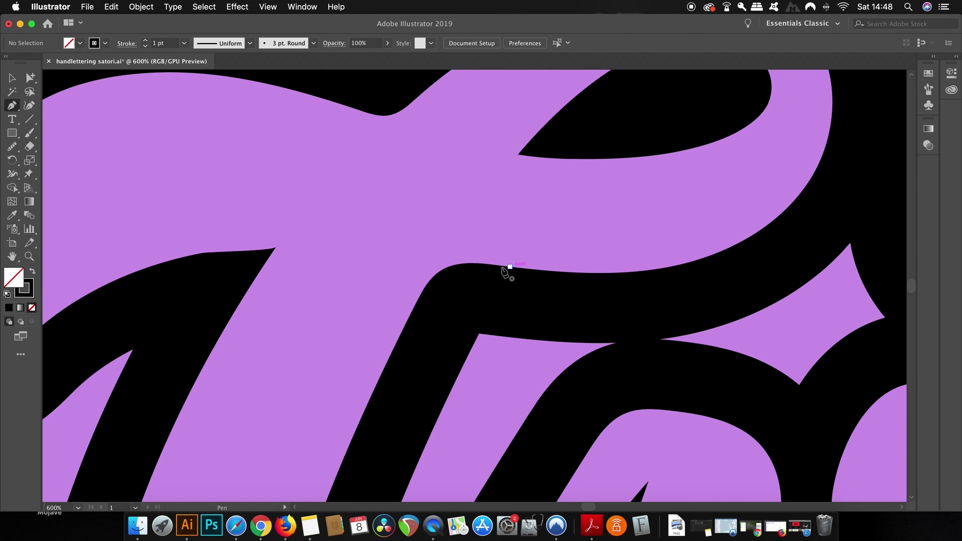
left_click(509, 267)
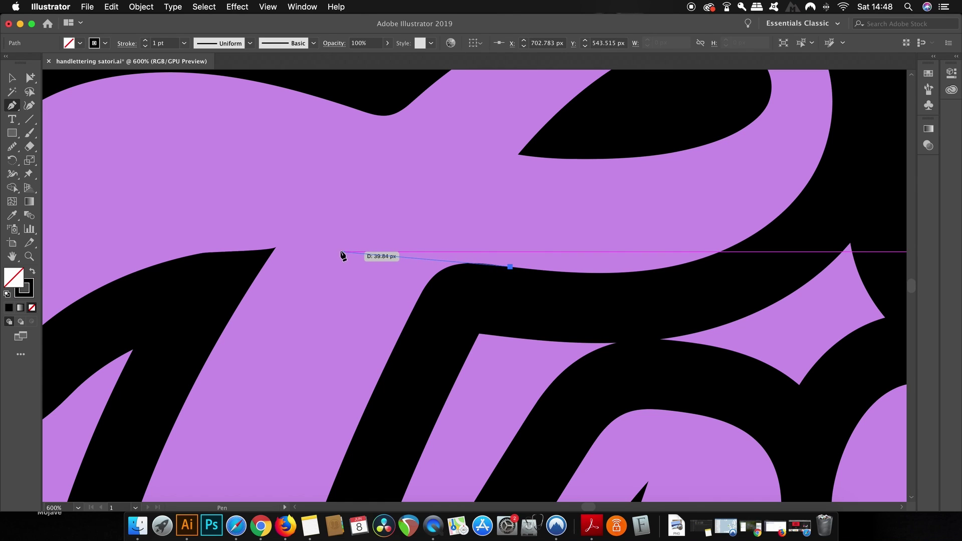
left_click_drag(331, 249, 255, 248)
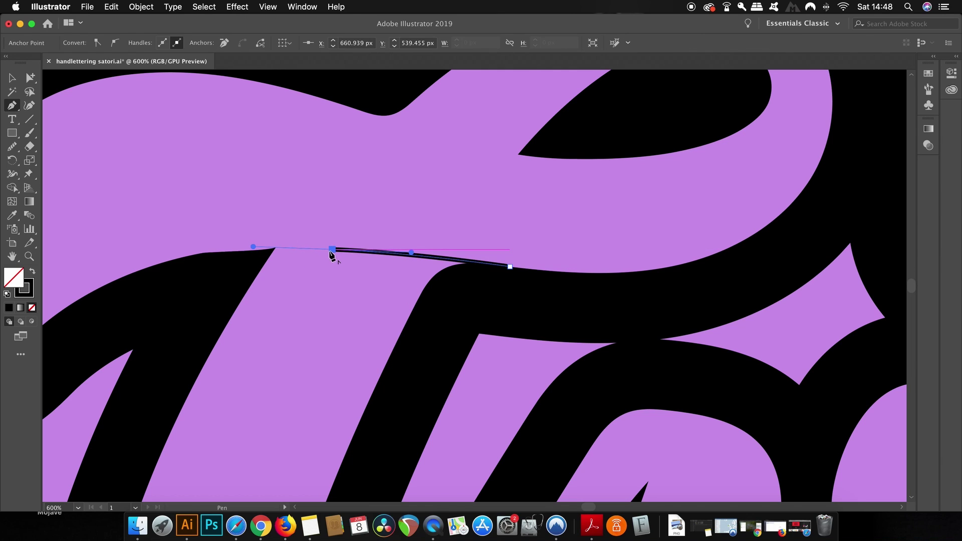
left_click_drag(406, 280, 552, 304)
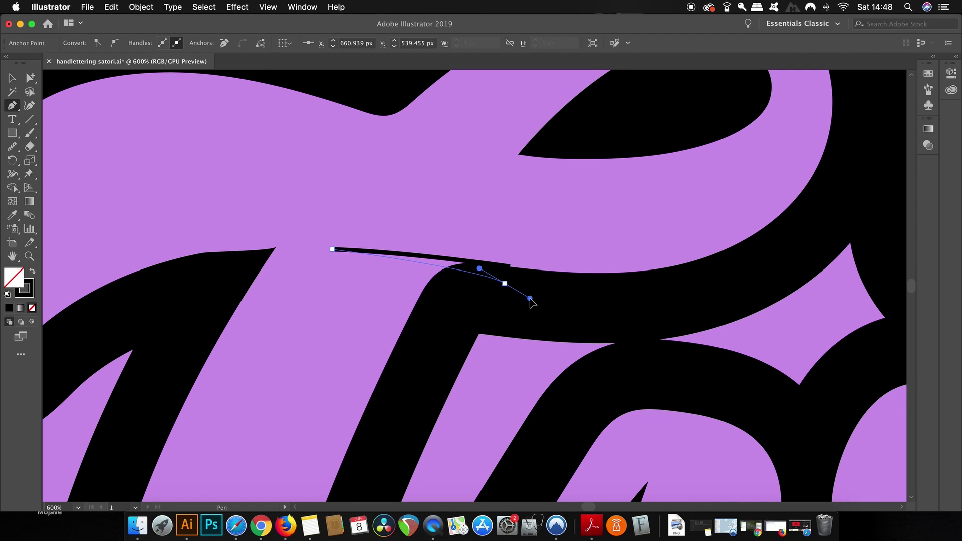
left_click_drag(532, 301, 543, 280)
key("shift+x")
key("v")
left_click(594, 217)
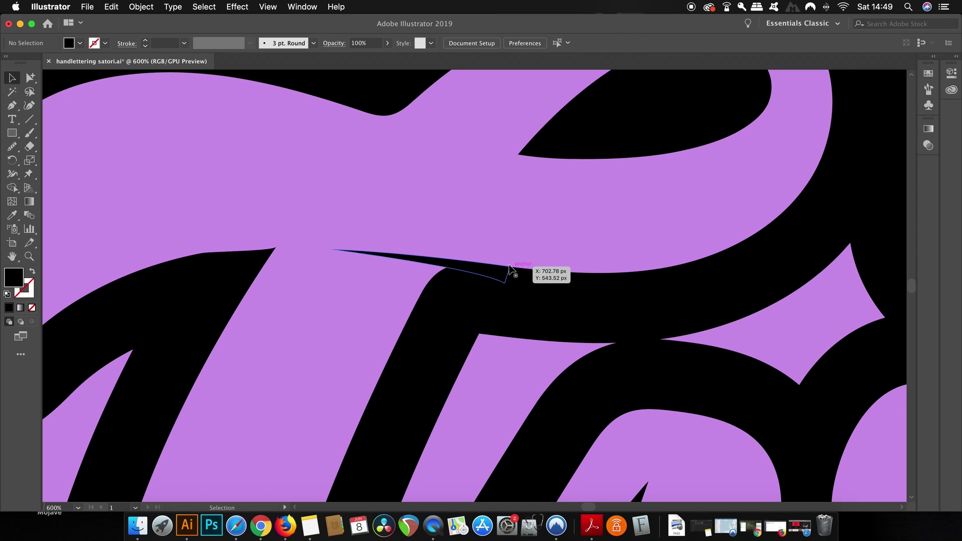
scroll(511, 273, "up", 1)
scroll(512, 273, "up", 1)
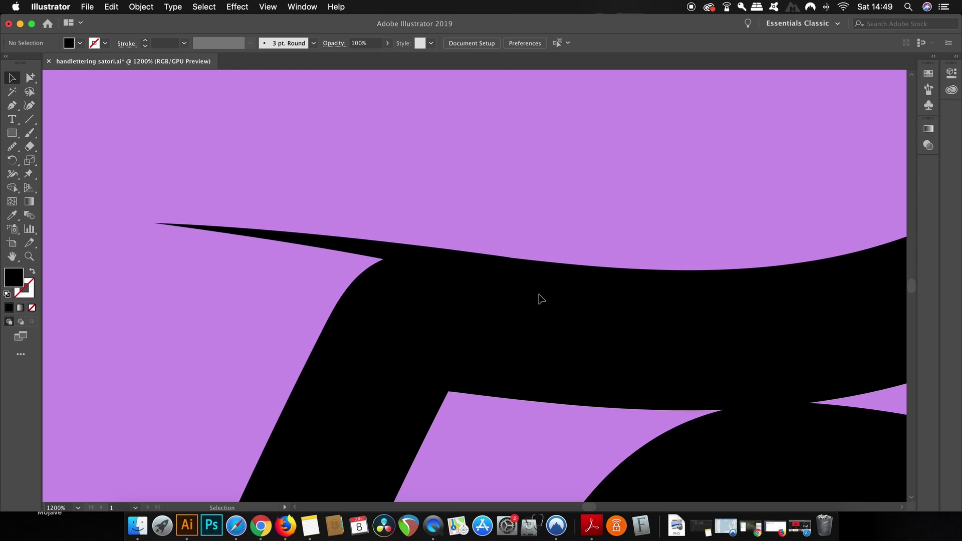
- Drag the spike's tip anchor further left to lengthen it
key("a")
left_click(510, 260)
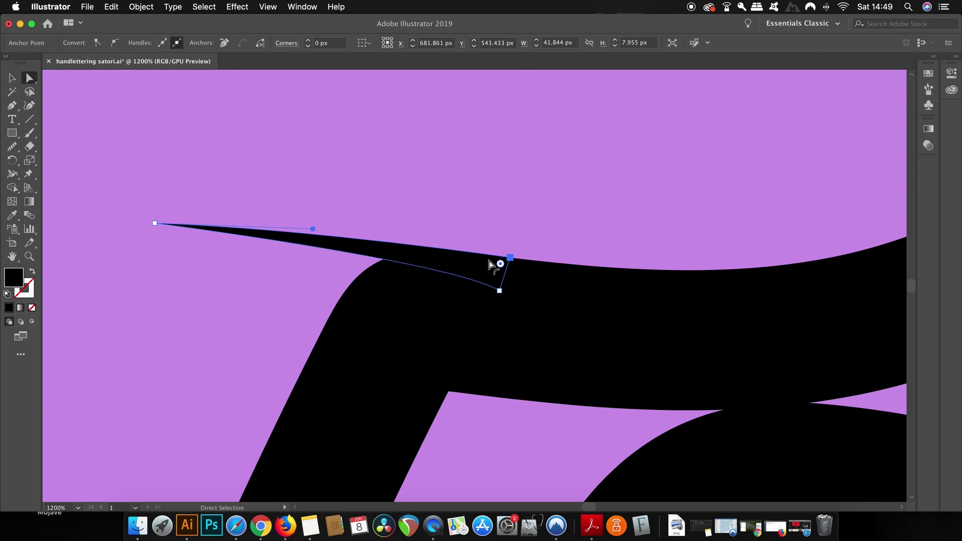
left_click_drag(155, 224, 103, 226)
left_click(398, 203)
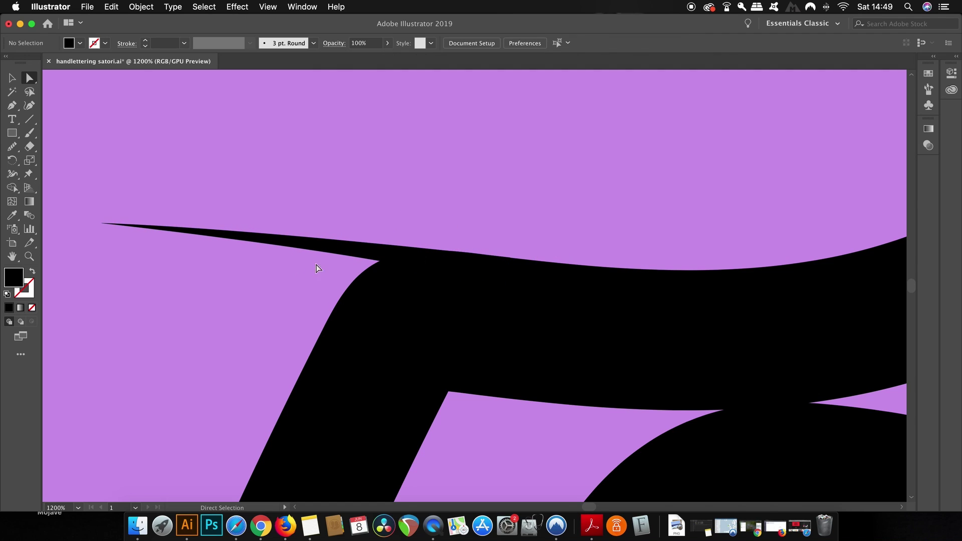
left_click_drag(376, 253, 517, 295)
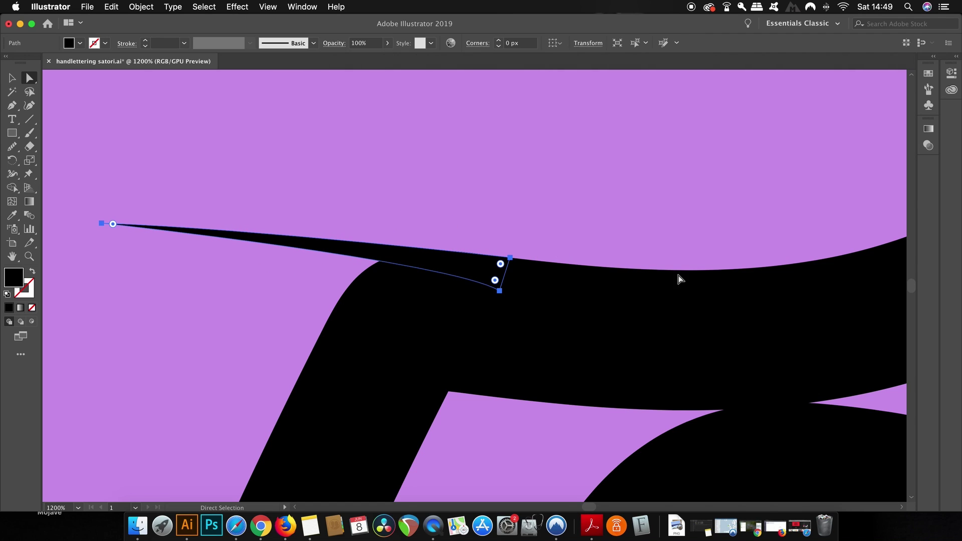
key("super+shift+a")
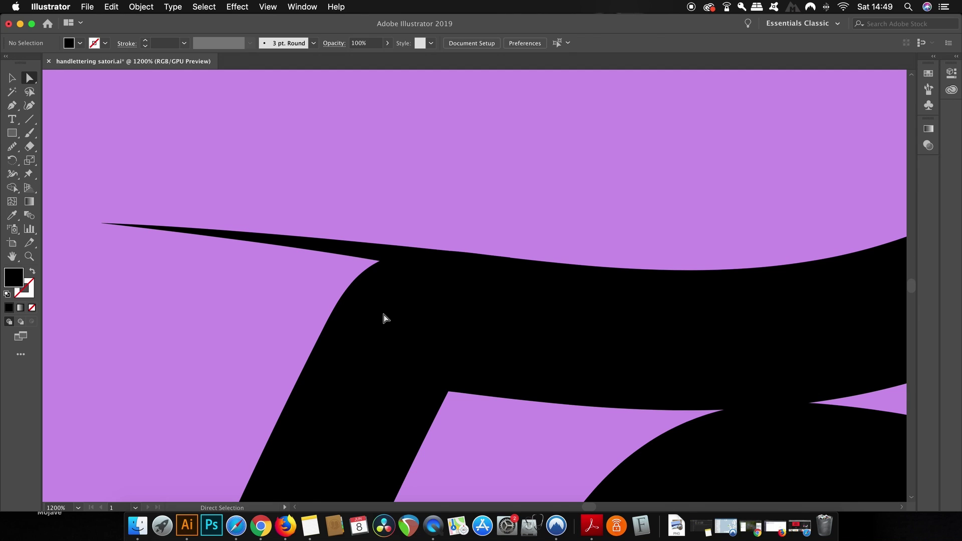
- Draw a closed four-point black patch over the rounded junction below the spike
left_click(316, 343)
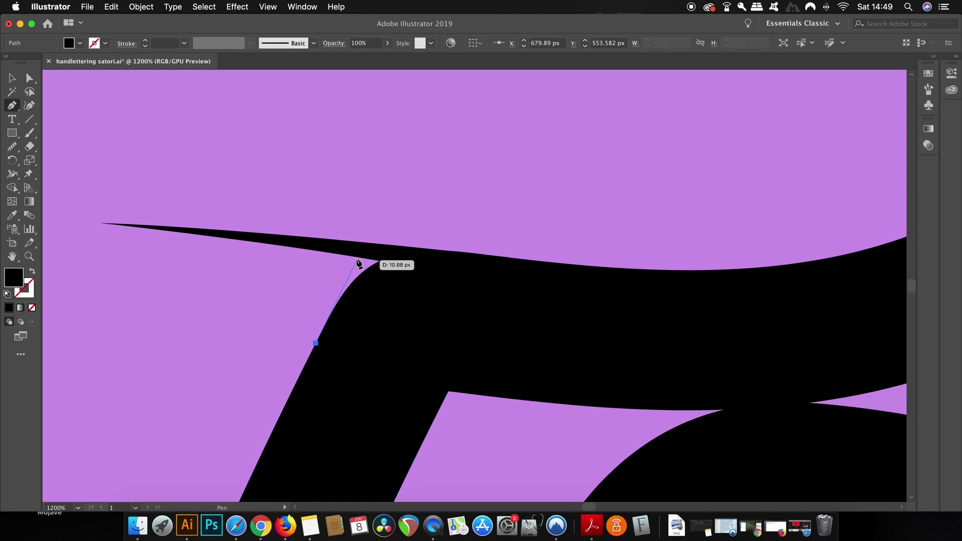
left_click(358, 254)
left_click(412, 260)
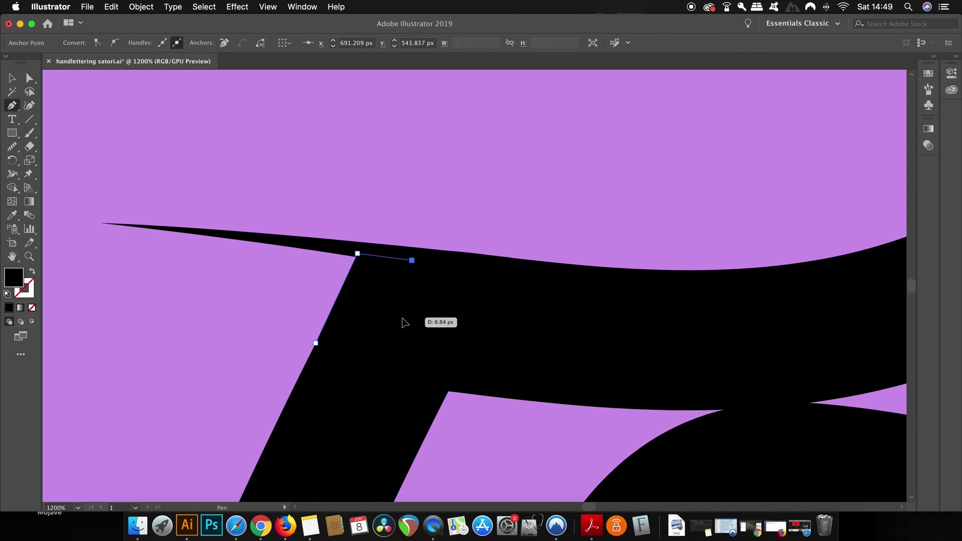
left_click(402, 317)
left_click(316, 343)
key("v")
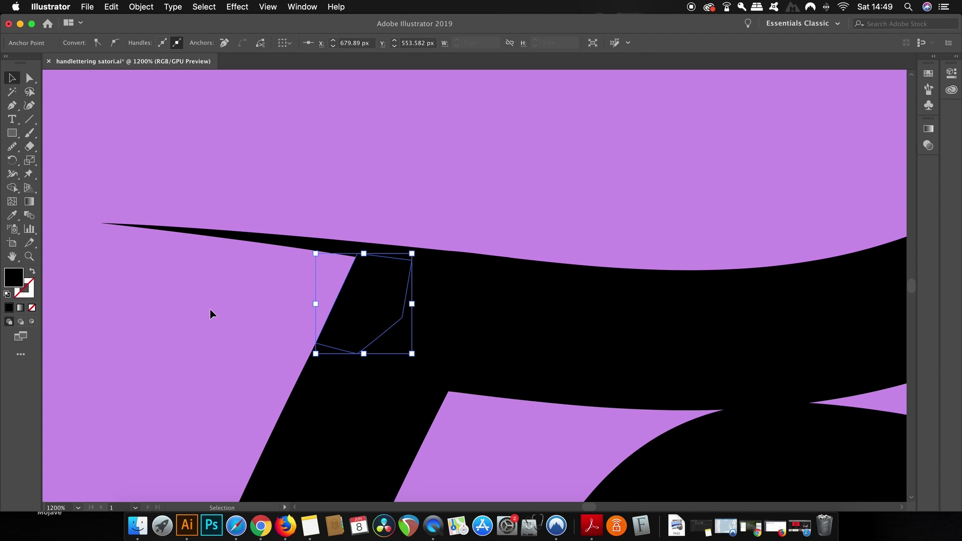
left_click(212, 313)
scroll(496, 194, "down", 2)
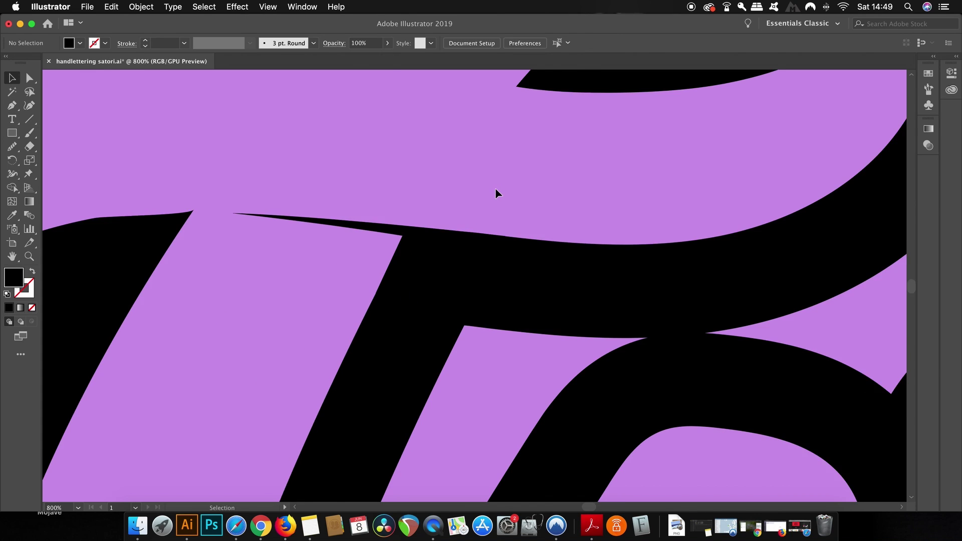
scroll(496, 194, "down", 2)
scroll(451, 234, "down", 2)
scroll(451, 234, "down", 2)
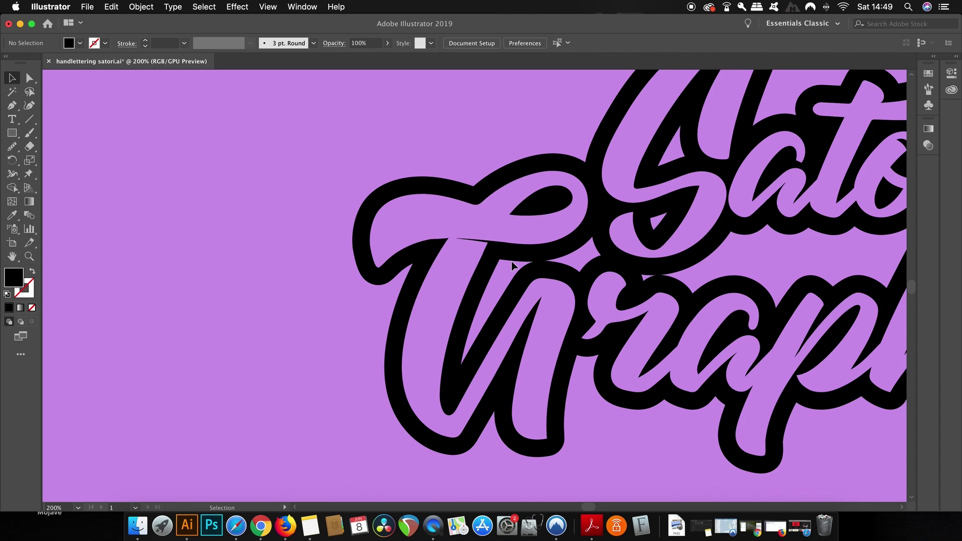
- Pen-draw a black patch with a sharp corner over the T's rounded upper joint
key("p")
scroll(386, 244, "up", 5)
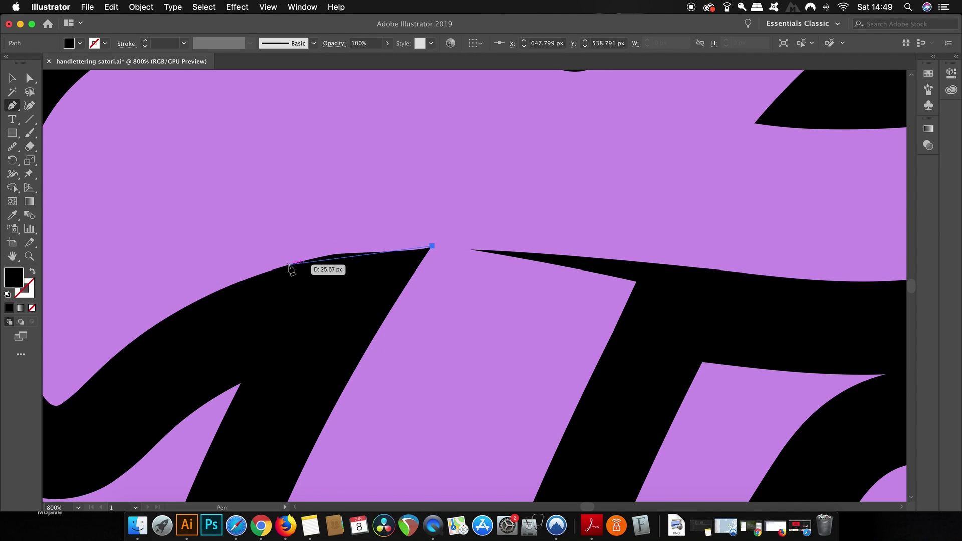
left_click_drag(289, 265, 215, 291)
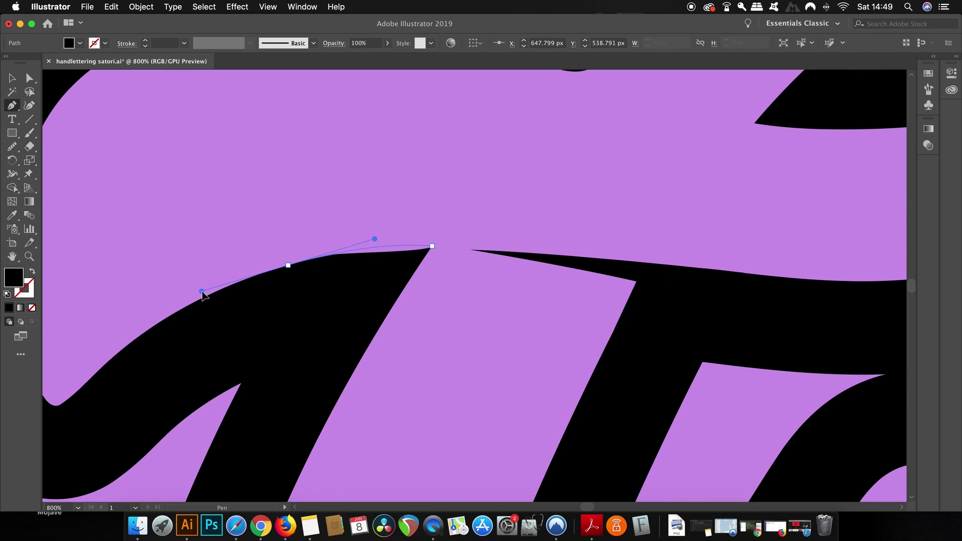
left_click_drag(204, 295, 204, 294)
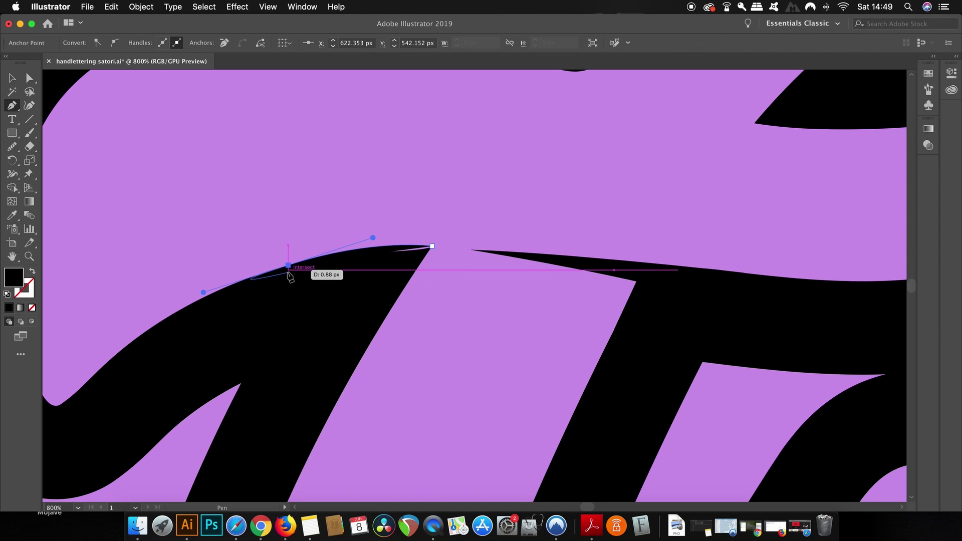
left_click_drag(289, 267, 389, 273)
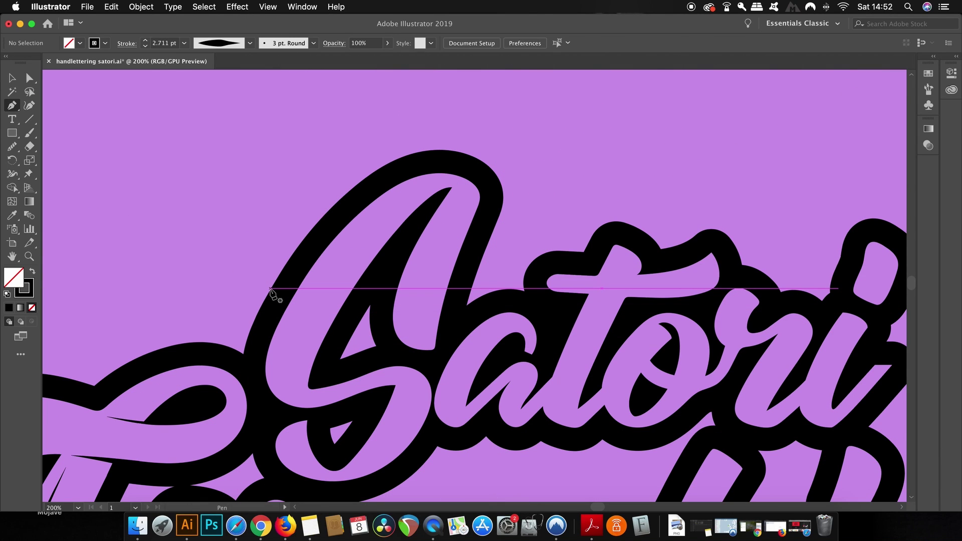
- Draw a curved open accent line along the S's top-left outline
left_click(270, 288)
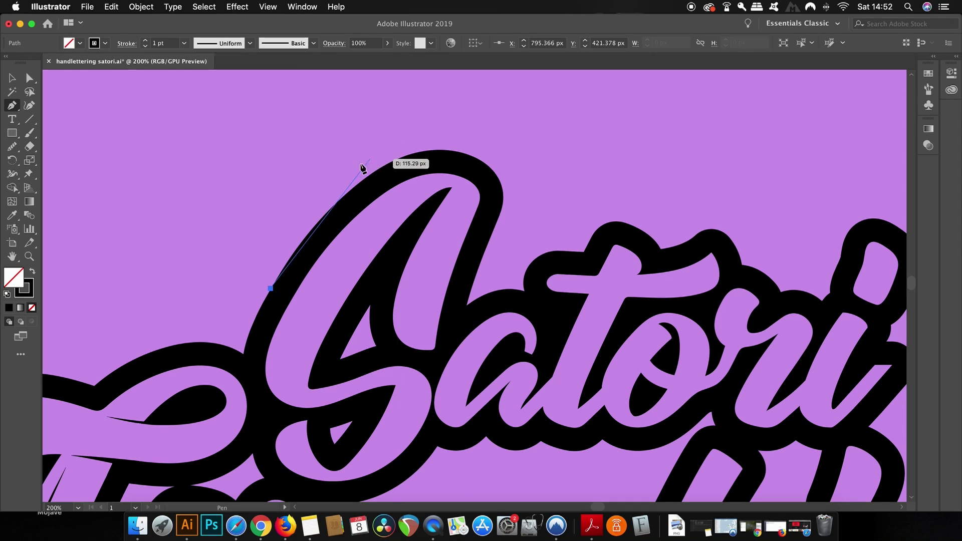
key("super+z")
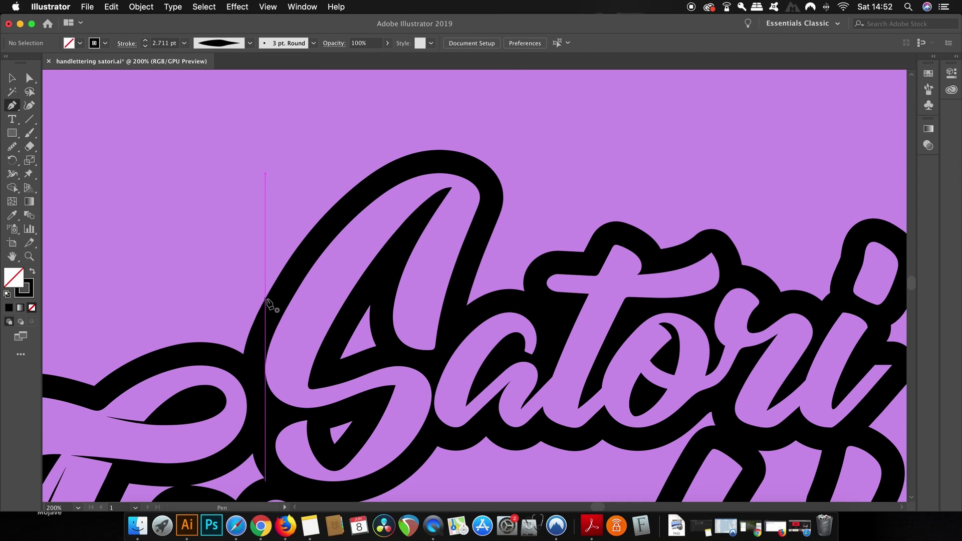
left_click(292, 251)
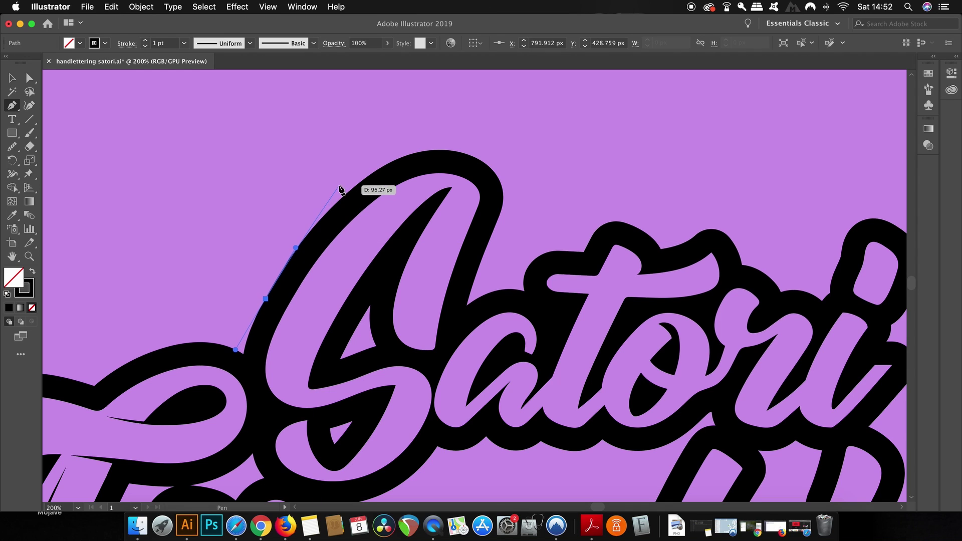
mouse_move(372, 167)
left_mouse_down()
mouse_move(451, 142)
mouse_move(468, 149)
mouse_move(509, 128)
left_mouse_up()
left_click(488, 132, "super")
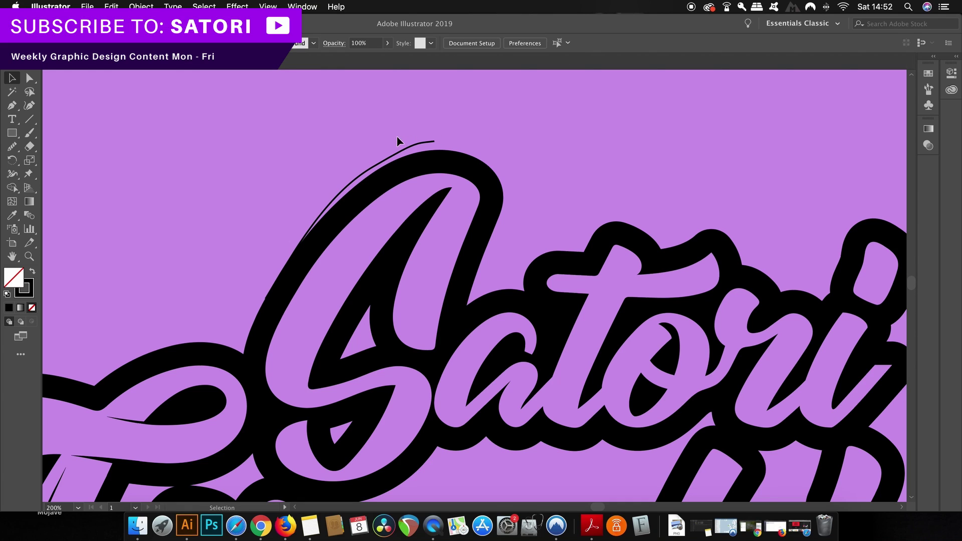
- Smooth the accent line's curve with the Smooth tool
left_click(416, 150)
key("shift+n")
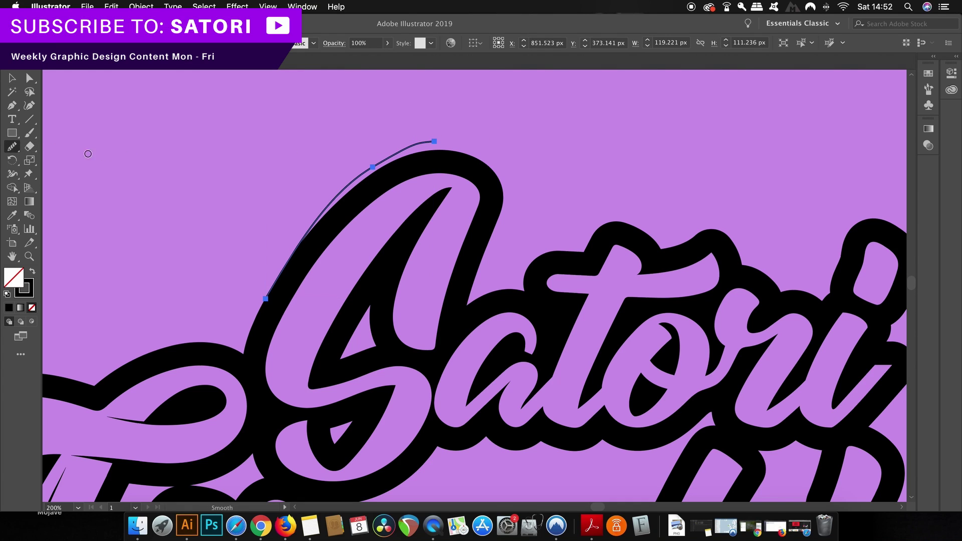
left_click_drag(415, 146, 301, 249)
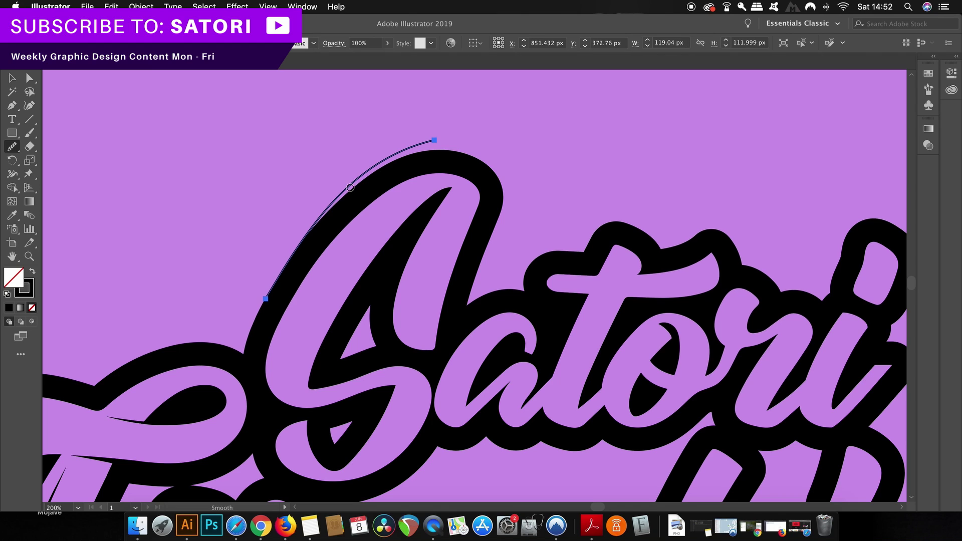
left_click(18, 79)
- Give the S accent line a 3 pt stroke and the tapered width profile
left_click(208, 125)
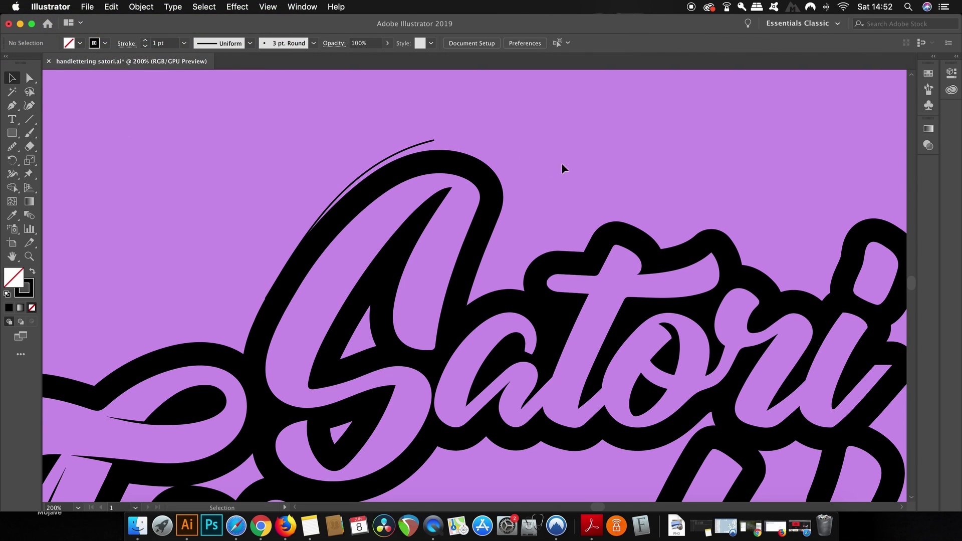
left_click(432, 152)
scroll(426, 146, "up", 2)
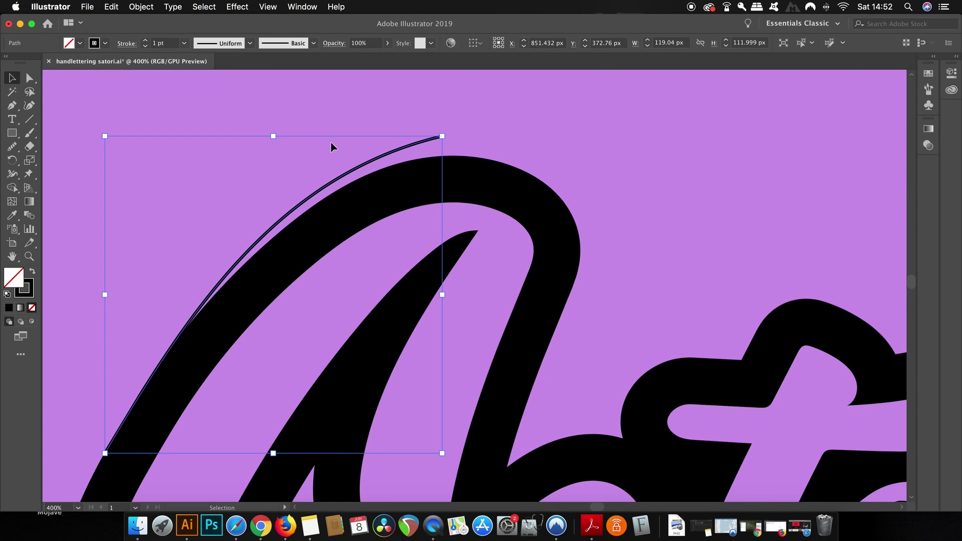
left_click(145, 40)
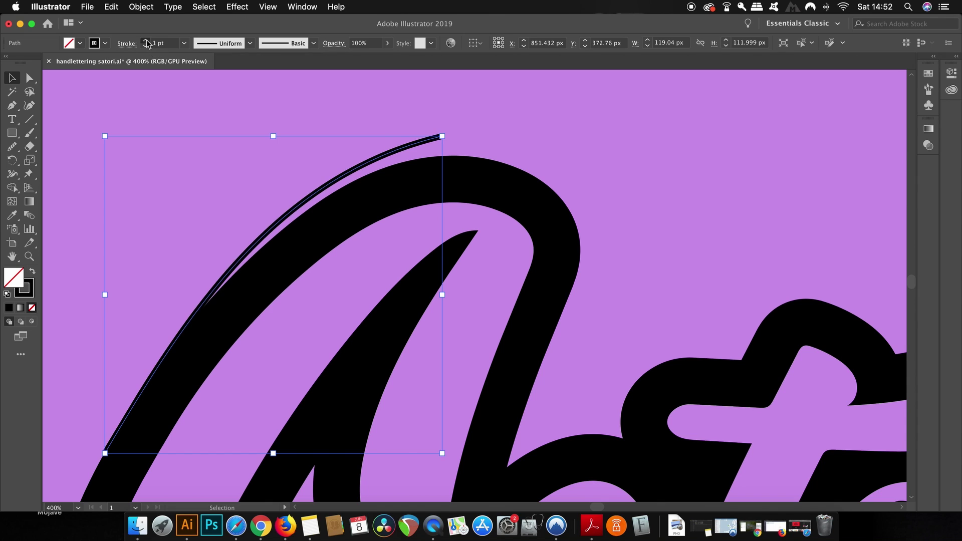
left_click(250, 43)
left_click(248, 86)
left_click(322, 112)
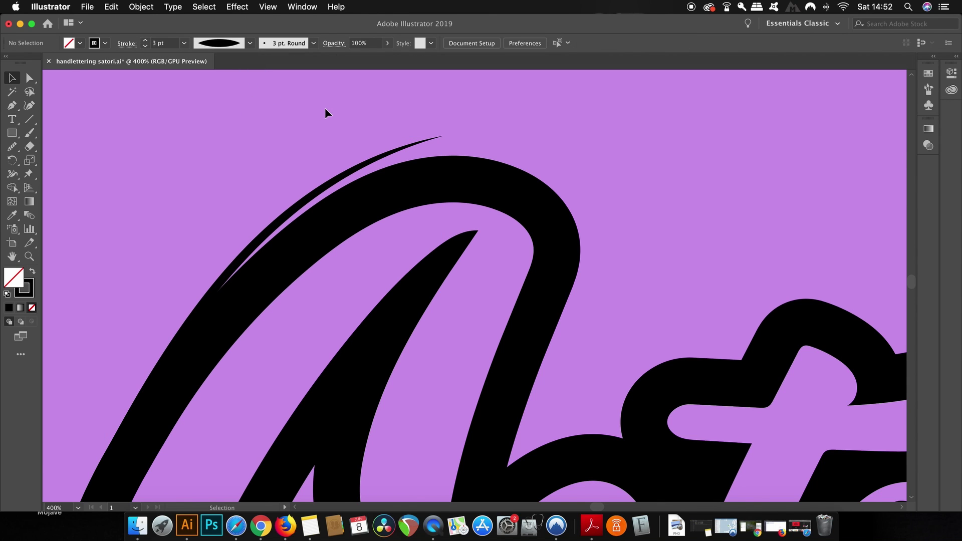
scroll(325, 113, "down", 3)
scroll(519, 176, "left", 1)
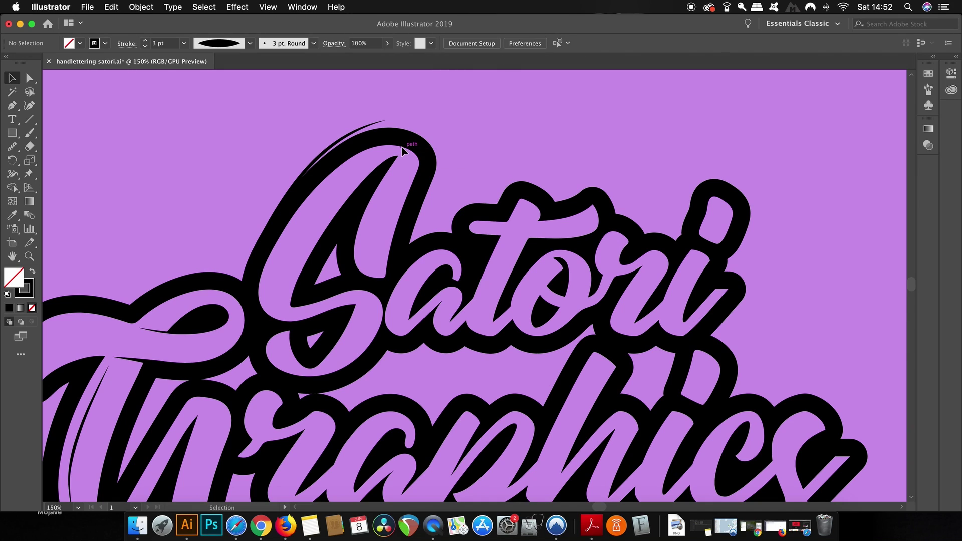
scroll(443, 143, "down", 1)
scroll(343, 155, "up", 1)
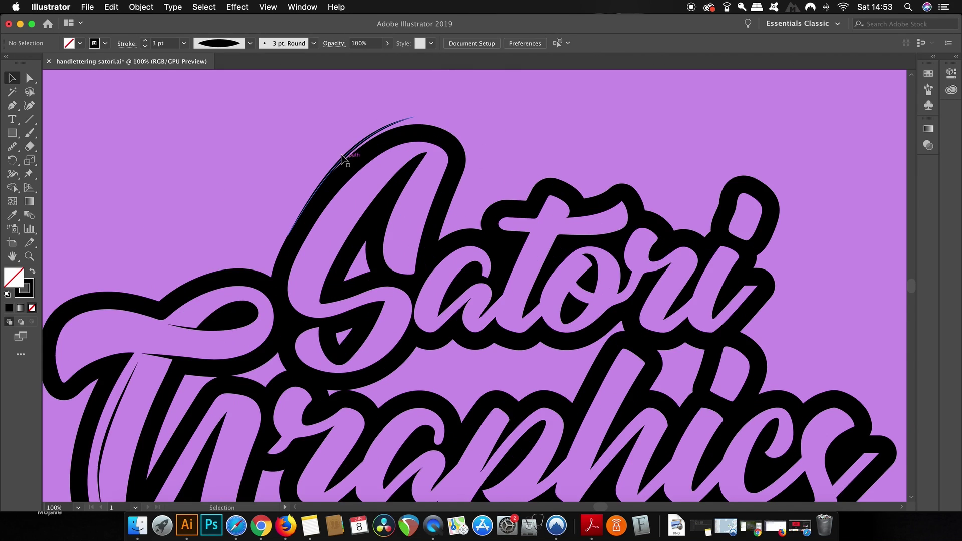
scroll(344, 155, "up", 2)
scroll(343, 158, "up", 1)
scroll(340, 171, "down", 1)
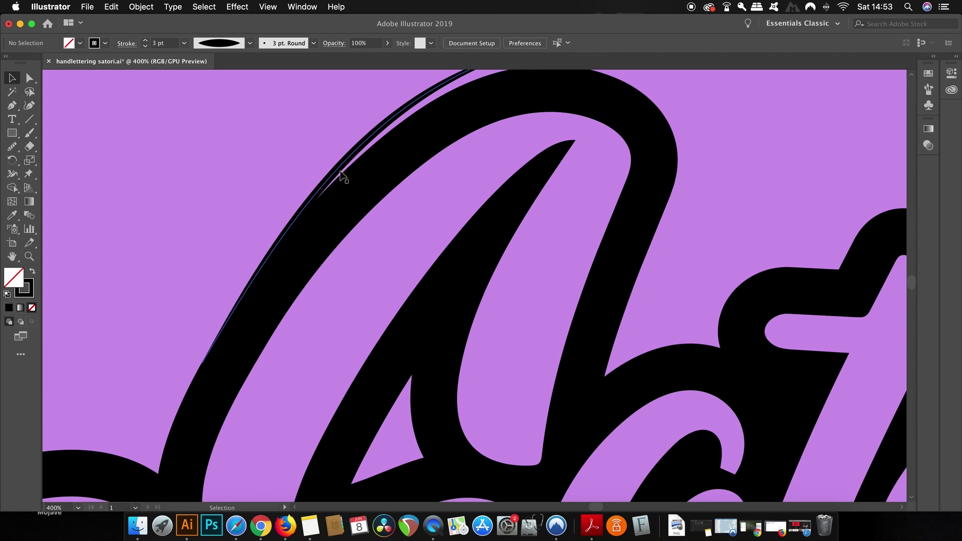